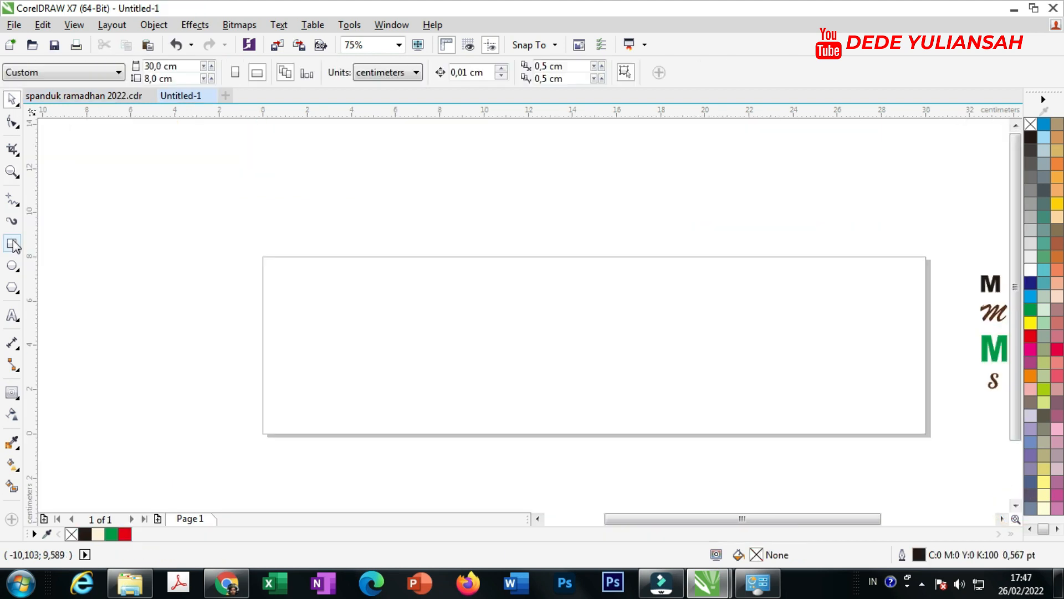
Create a page-sized 30 × 8 cm rectangle and fill it with the cream colour C0 M7 Y15 K0.
{"action": "double_click", "coordinate": [12, 243]}
{"action": "left_click", "coordinate": [12, 100]}
{"action": "left_click_drag", "start_coordinate": [490, 408], "coordinate": [507, 288]}
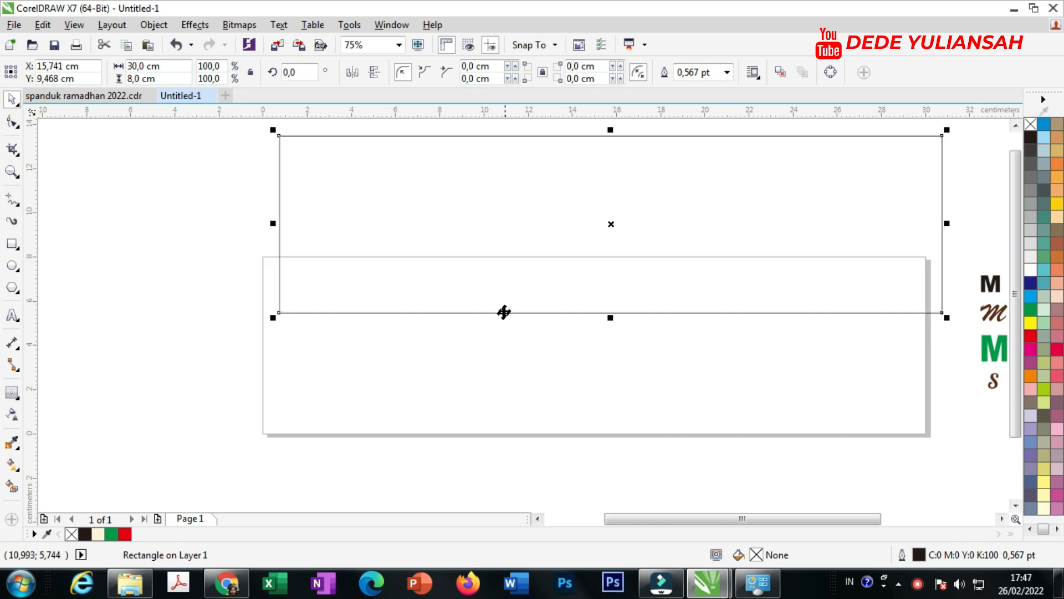
{"action": "key", "text": "ctrl+z"}
{"action": "left_click", "coordinate": [99, 533]}
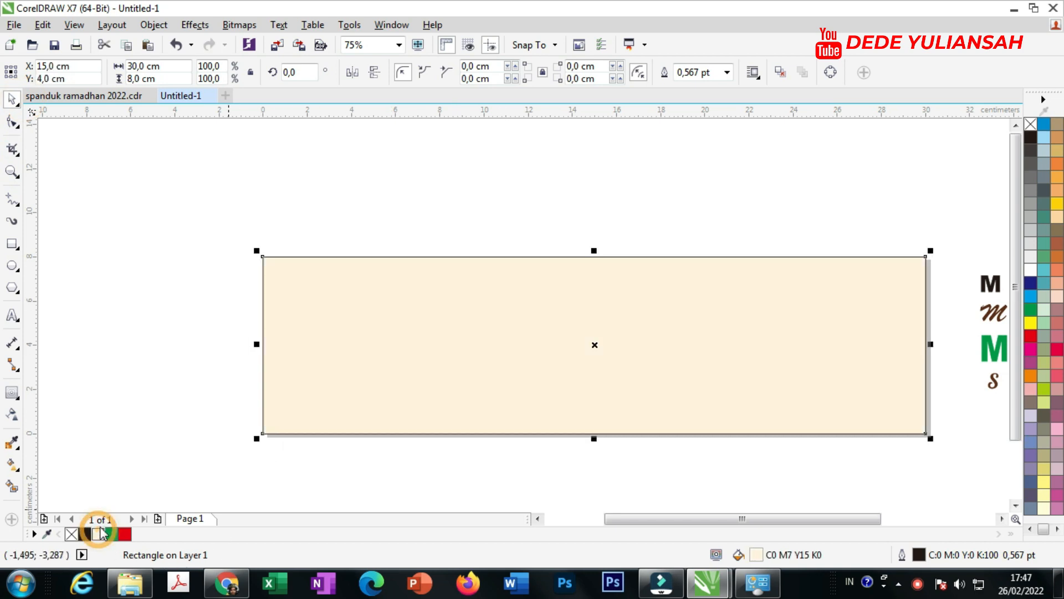
Set the cream rectangle's outline width to None.
{"action": "left_click", "coordinate": [727, 72]}
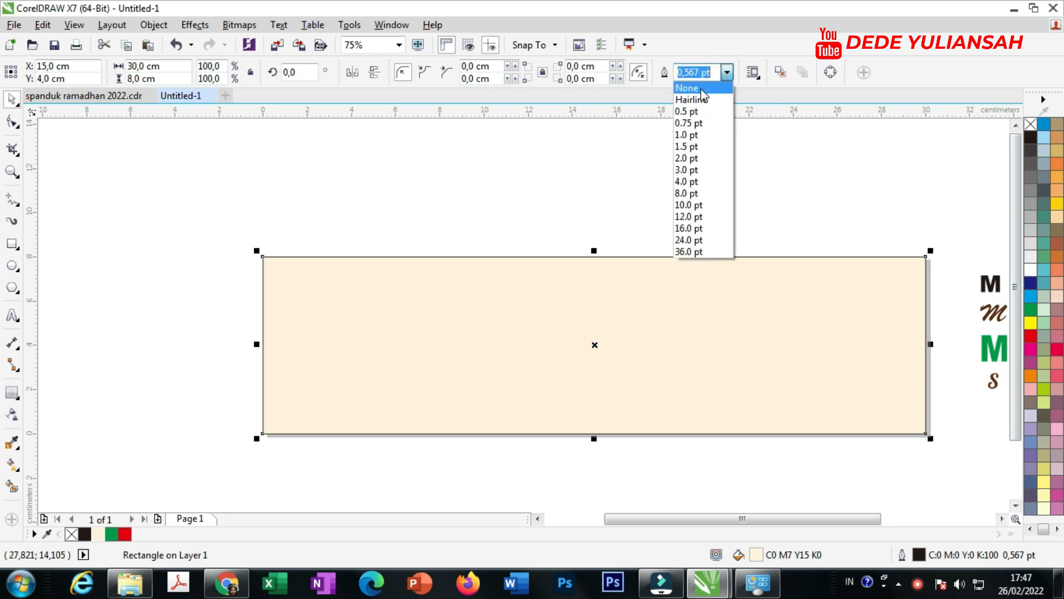
{"action": "left_click", "coordinate": [701, 90]}
{"action": "left_click", "coordinate": [670, 183]}
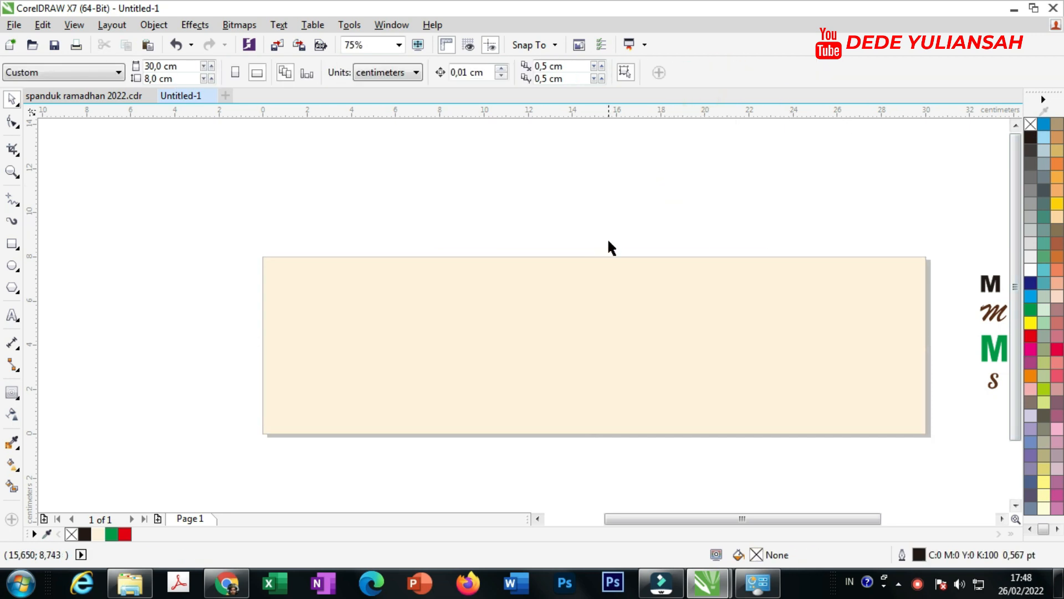
Move the cloud-shaped curve to the banner's lower-right corner and align its right edge with the cream rectangle.
{"action": "scroll", "coordinate": [608, 242], "scroll_direction": "down", "scroll_amount": 1}
{"action": "left_click_drag", "start_coordinate": [818, 292], "coordinate": [679, 339]}
{"action": "scroll", "coordinate": [780, 337], "scroll_direction": "up", "scroll_amount": 2}
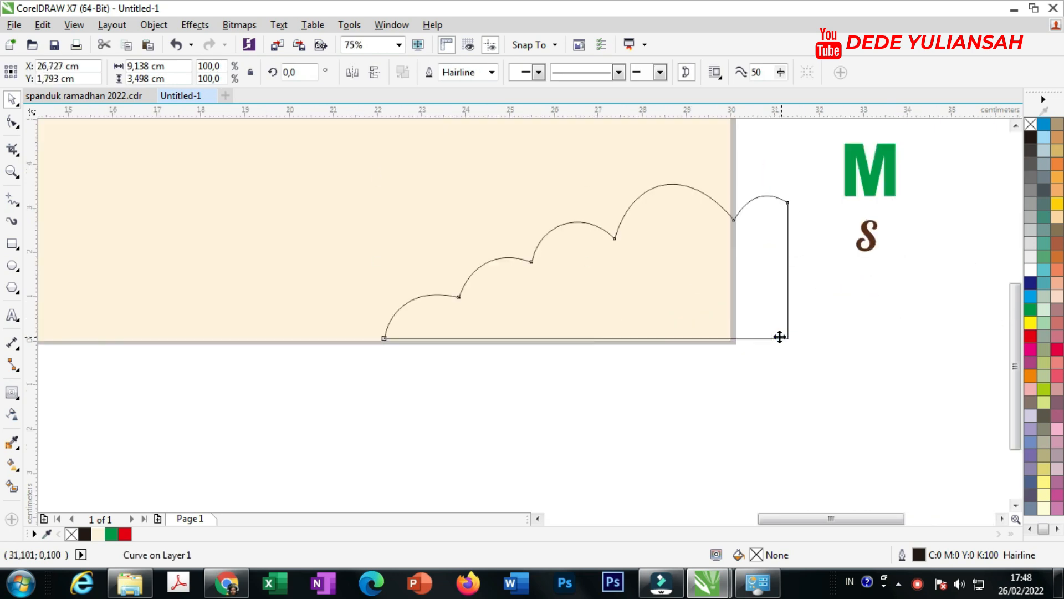
{"action": "scroll", "coordinate": [776, 334], "scroll_direction": "up", "scroll_amount": 1}
{"action": "left_click_drag", "start_coordinate": [748, 311], "coordinate": [731, 315]}
{"action": "scroll", "coordinate": [727, 326], "scroll_direction": "down", "scroll_amount": 1}
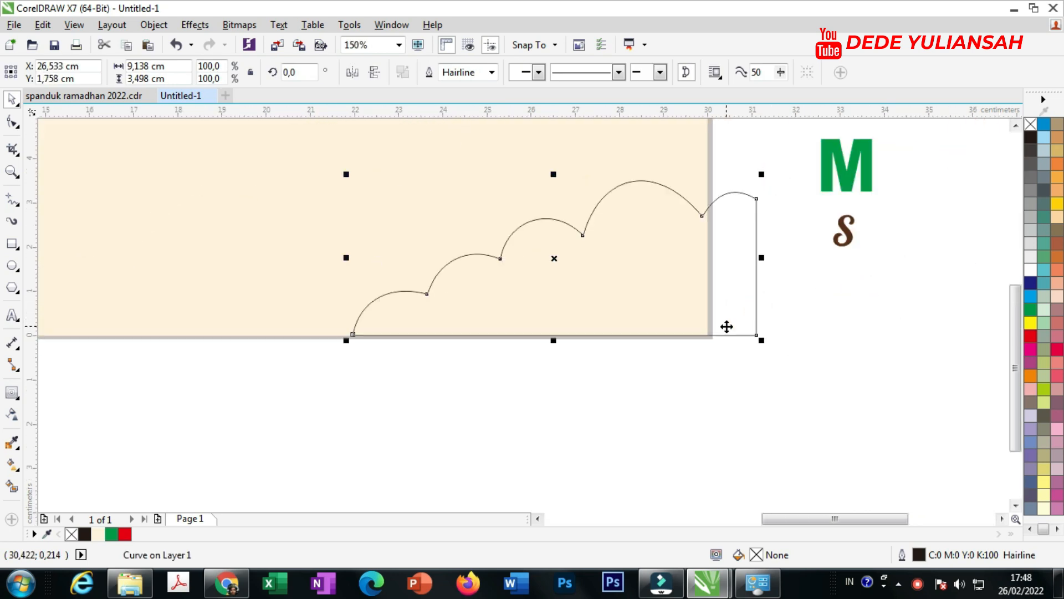
{"action": "left_click", "coordinate": [635, 152], "text": "shift"}
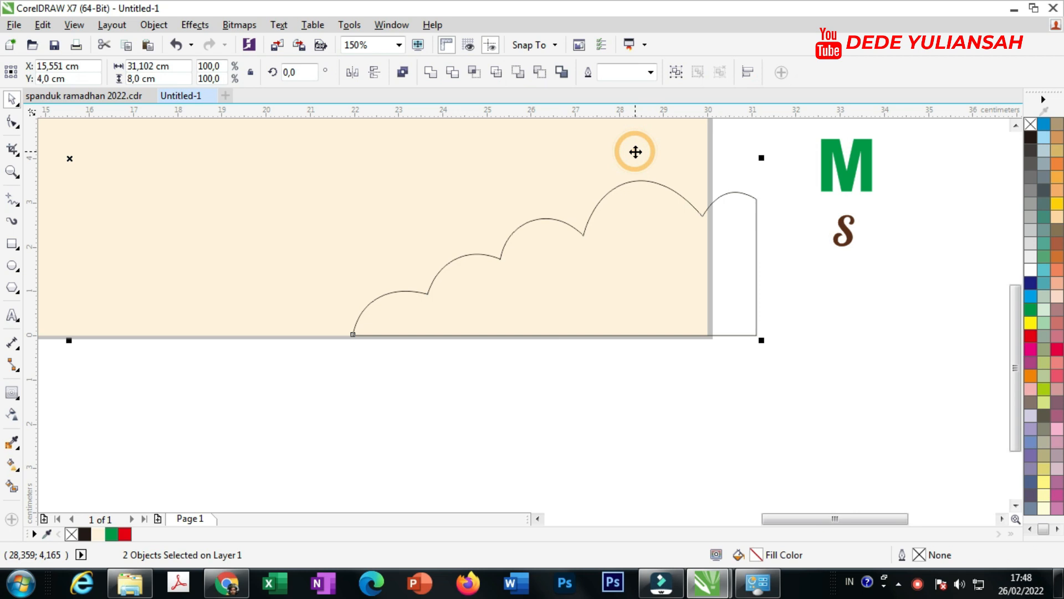
{"action": "key", "text": "r"}
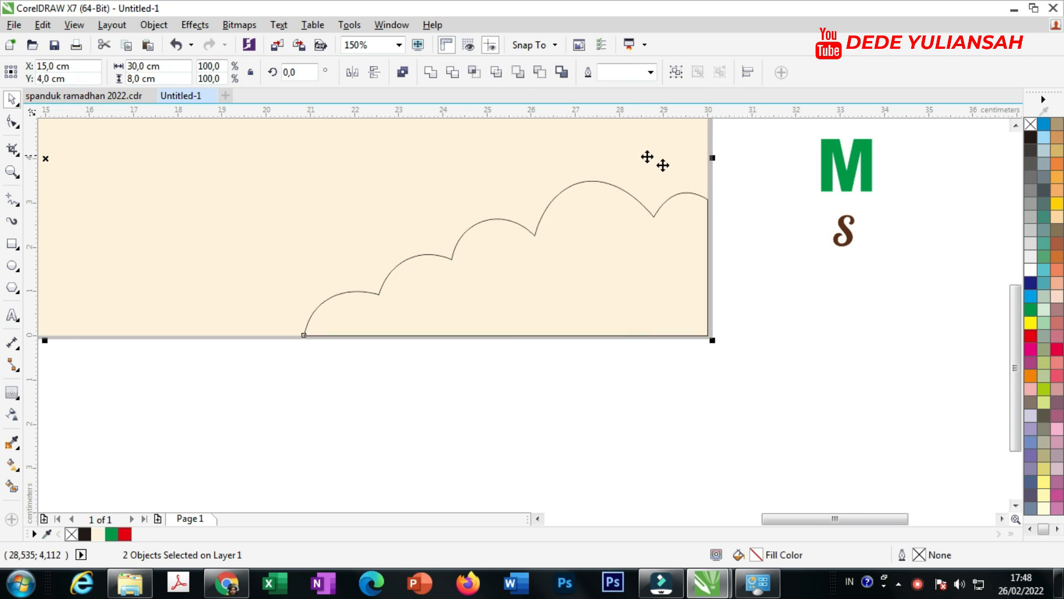
Fill the cloud curve with white.
{"action": "left_click", "coordinate": [643, 256], "text": "shift"}
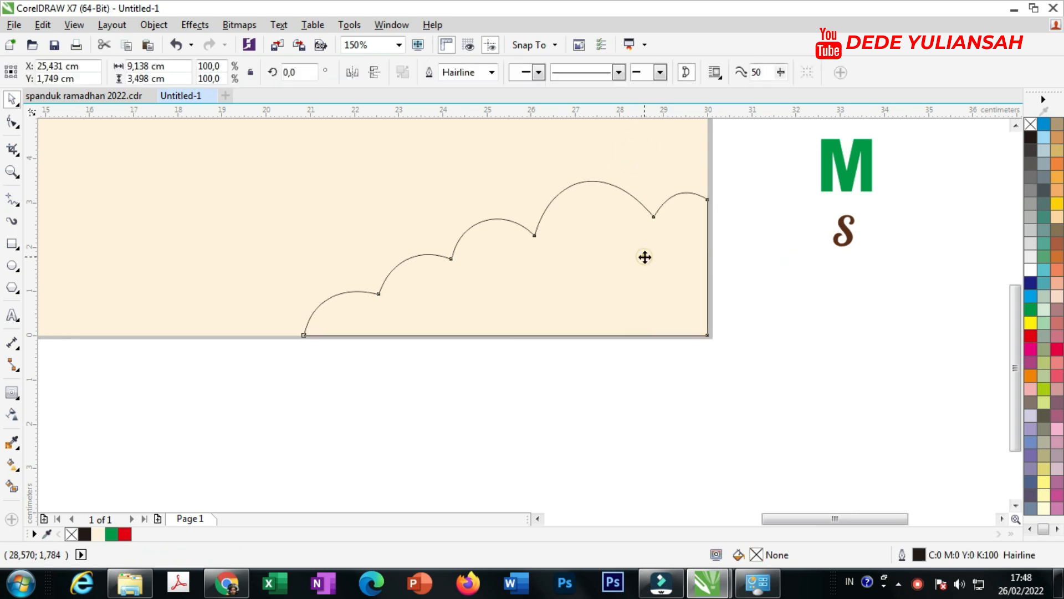
{"action": "left_click", "coordinate": [1031, 270]}
{"action": "scroll", "coordinate": [568, 226], "scroll_direction": "up", "scroll_amount": 2}
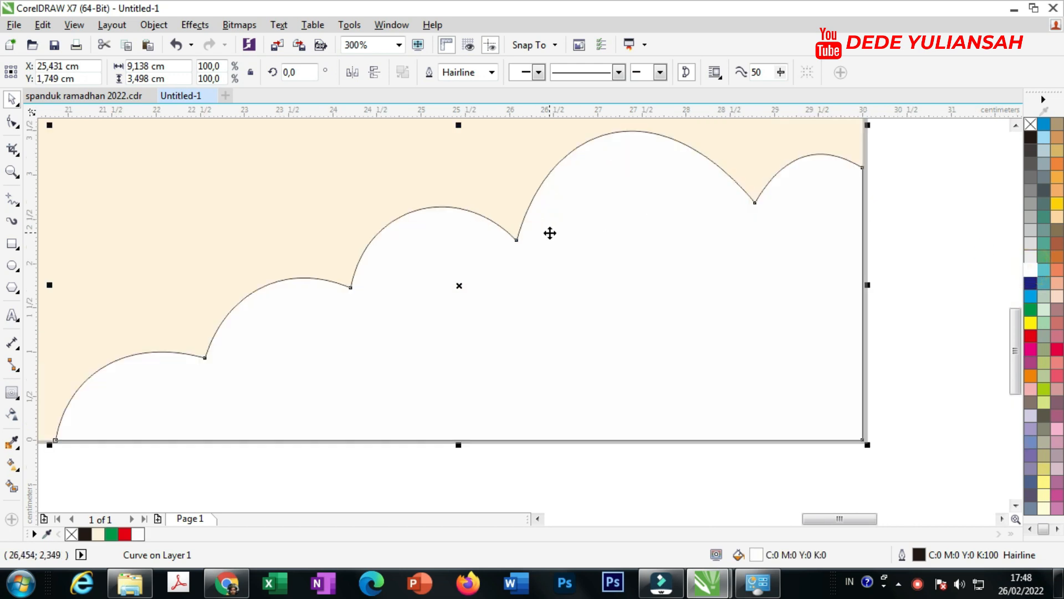
{"action": "right_click", "coordinate": [573, 268]}
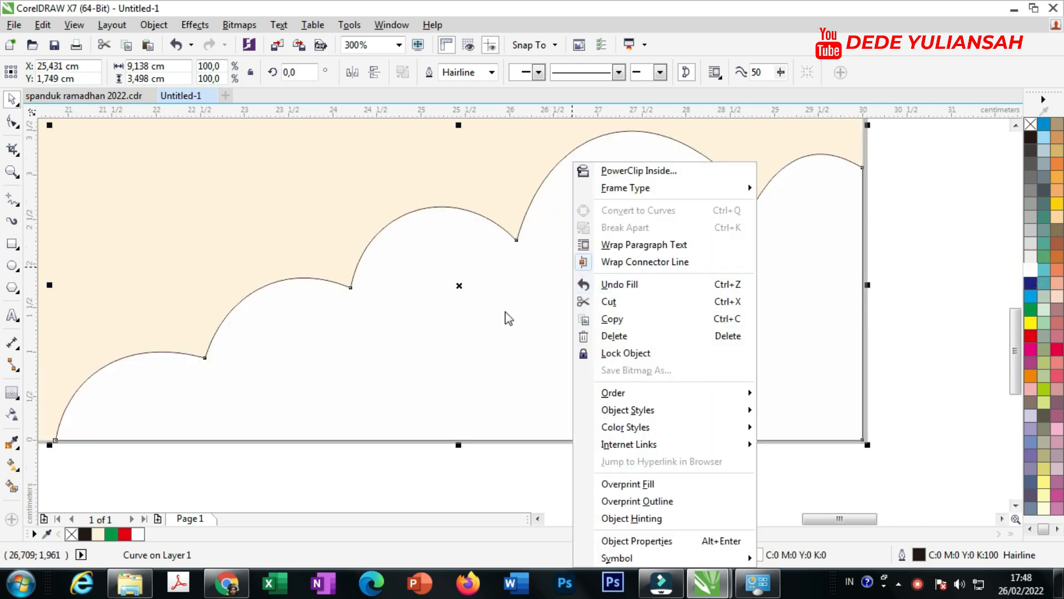
{"action": "left_click", "coordinate": [478, 319]}
Apply a vertical linear fountain fill to the cloud, from white down to cream sampled from the background, using the CMYK model.
{"action": "left_click", "coordinate": [12, 465]}
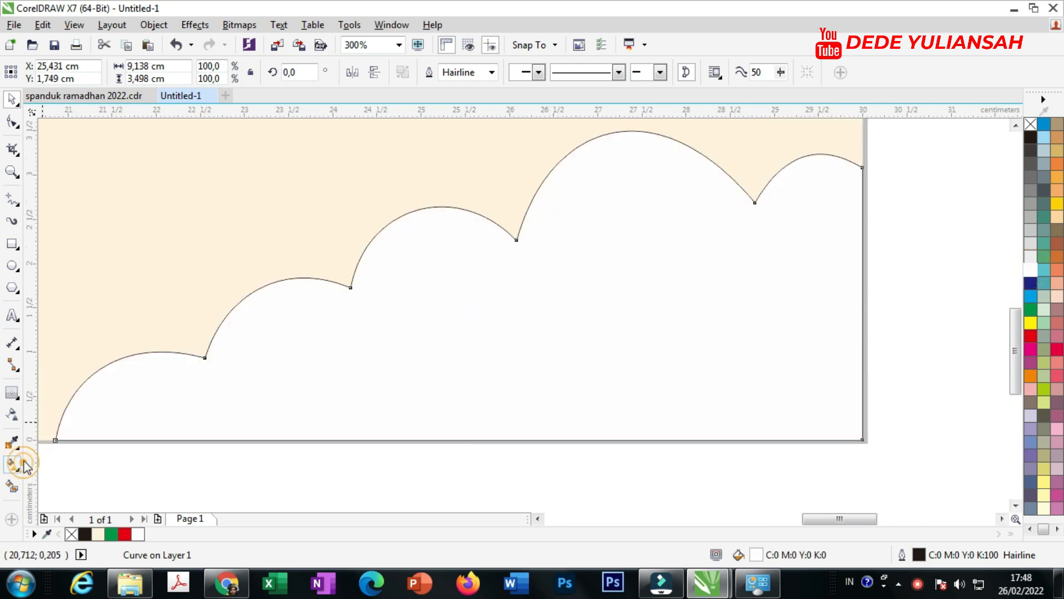
{"action": "left_click", "coordinate": [589, 216]}
{"action": "left_click_drag", "start_coordinate": [596, 250], "coordinate": [591, 386]}
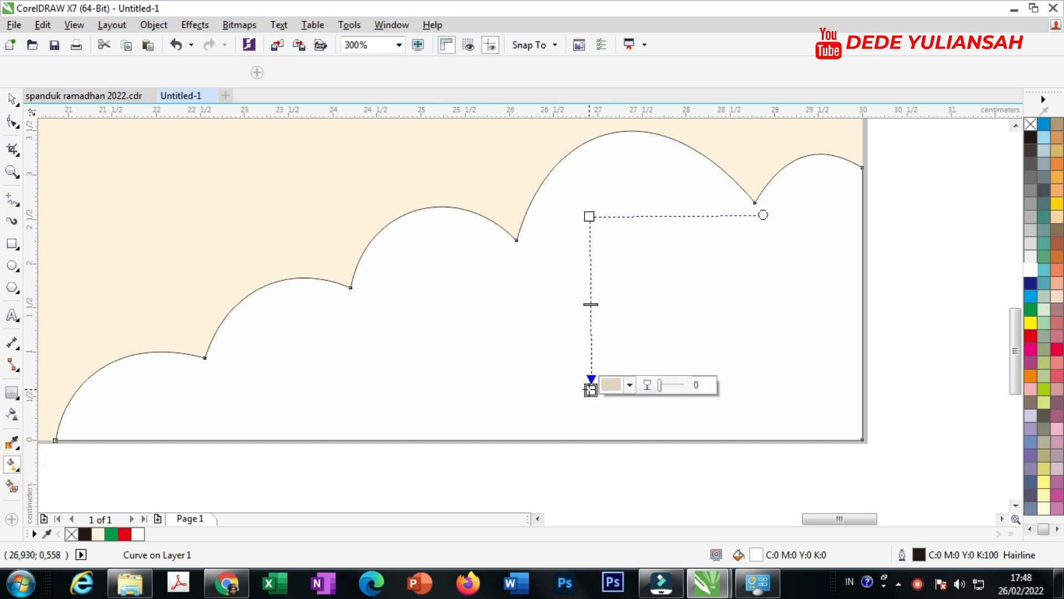
{"action": "left_click", "coordinate": [629, 385]}
{"action": "left_click", "coordinate": [662, 220]}
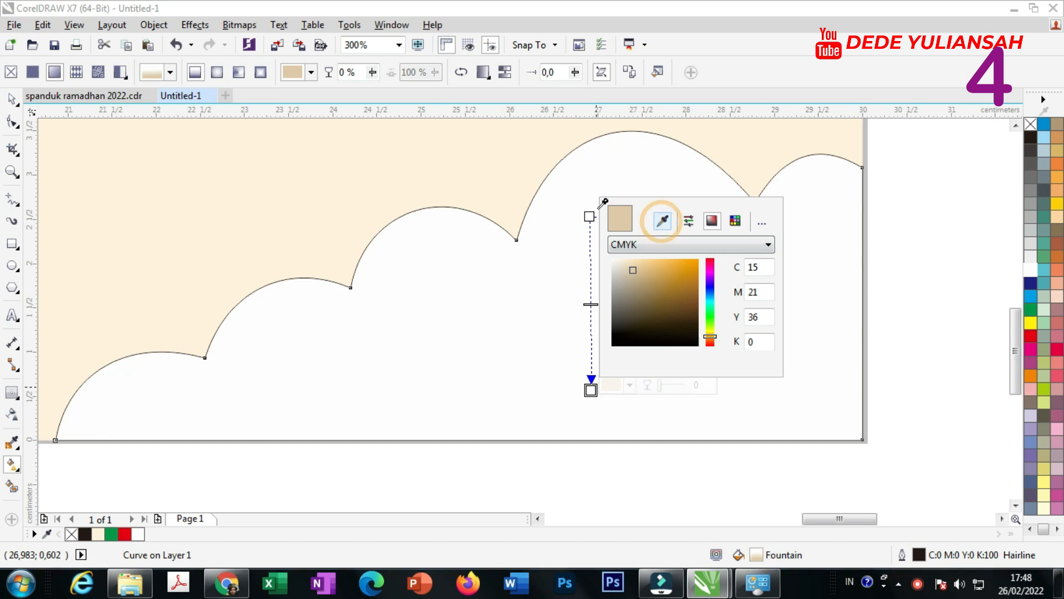
{"action": "left_click", "coordinate": [501, 187]}
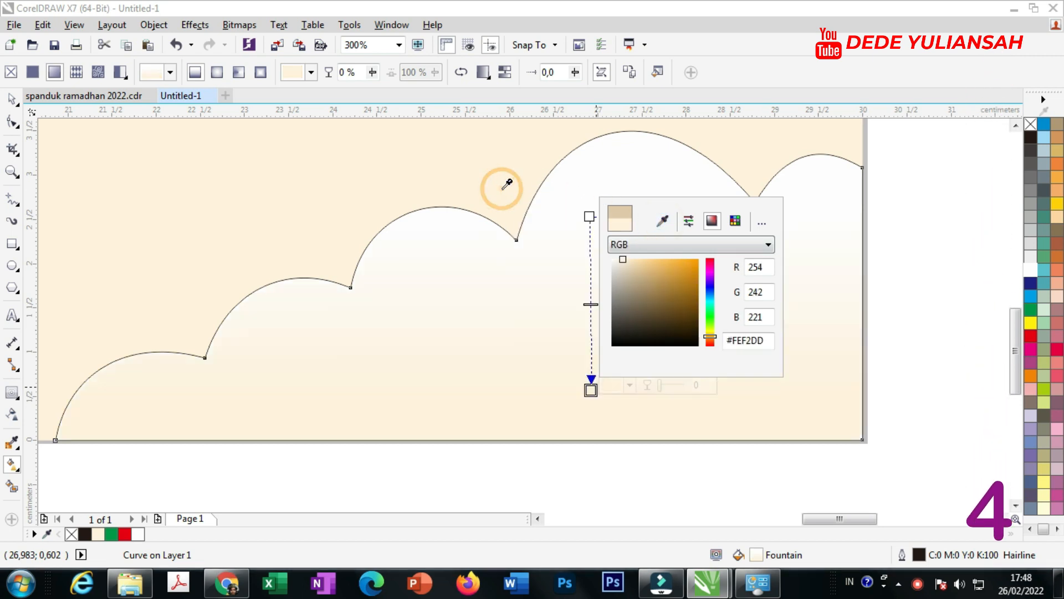
{"action": "left_click", "coordinate": [667, 247]}
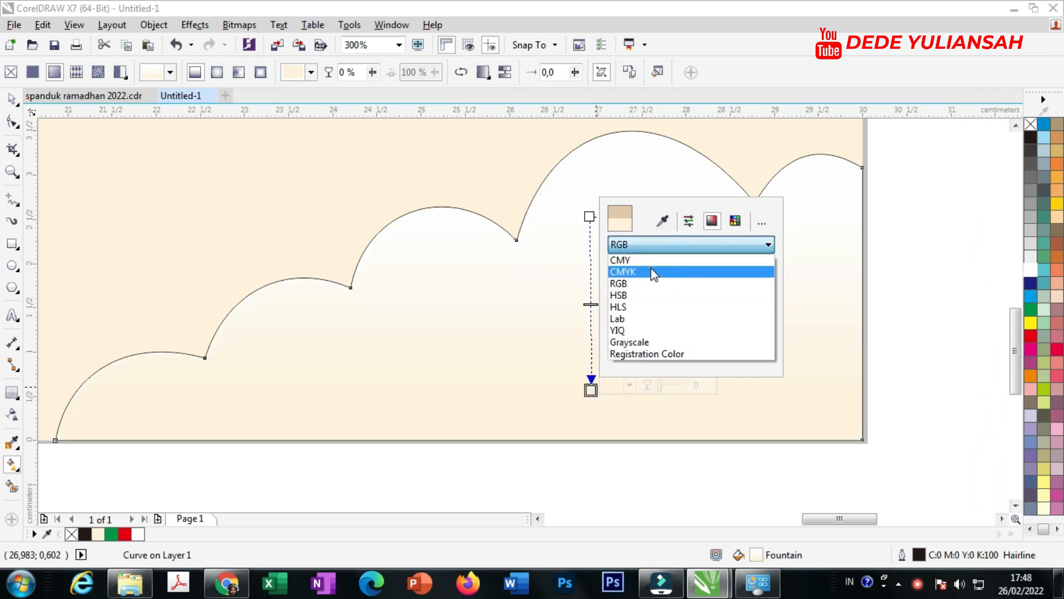
{"action": "left_click", "coordinate": [651, 270]}
{"action": "left_click", "coordinate": [819, 299]}
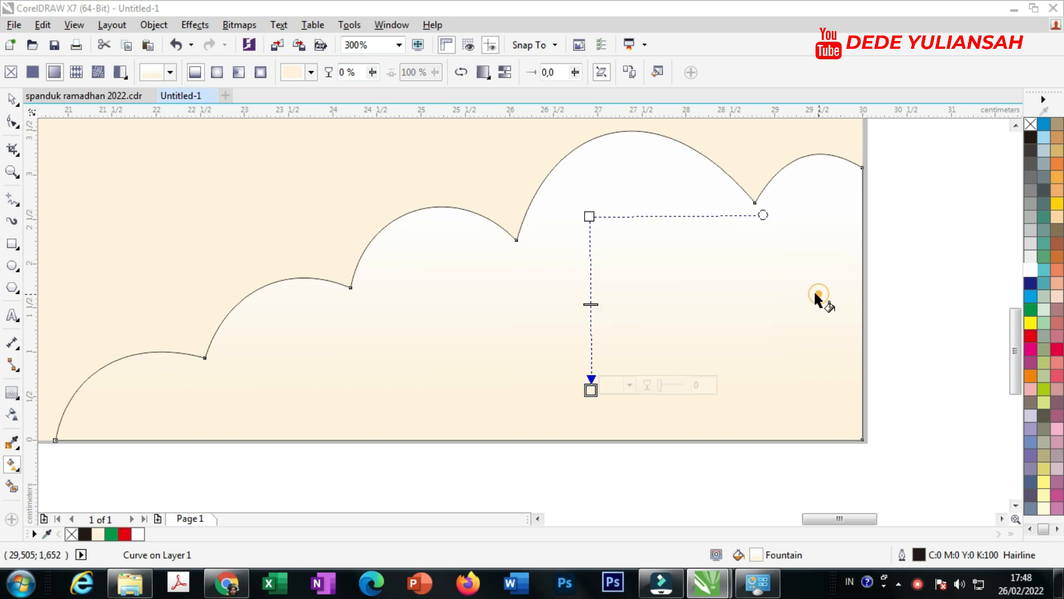
Set the gradient cloud's outline width to None.
{"action": "left_click", "coordinate": [13, 98]}
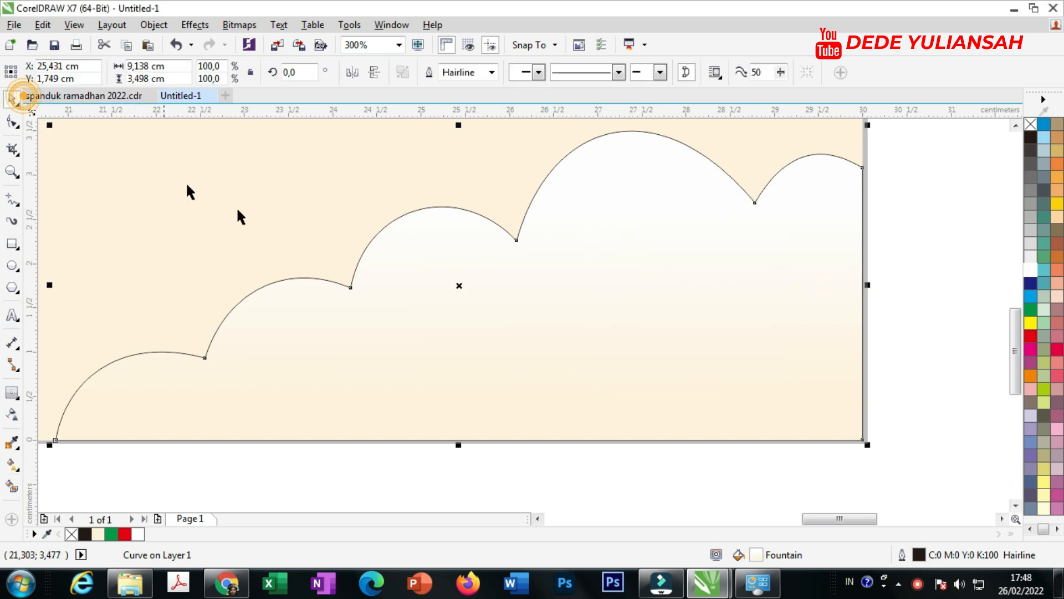
{"action": "right_click", "coordinate": [492, 273]}
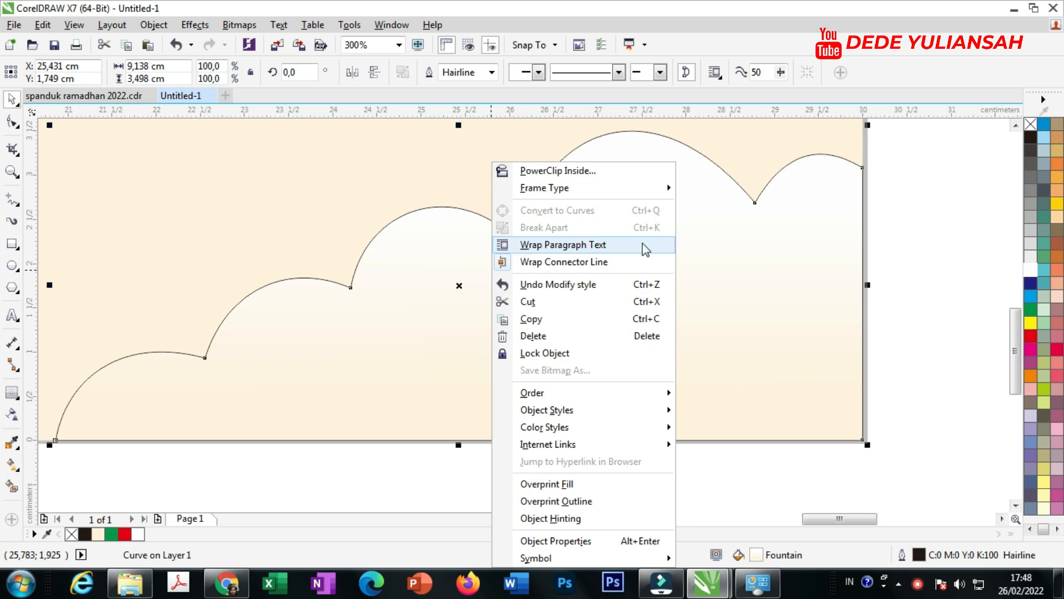
{"action": "left_click", "coordinate": [923, 249]}
{"action": "left_click", "coordinate": [749, 226]}
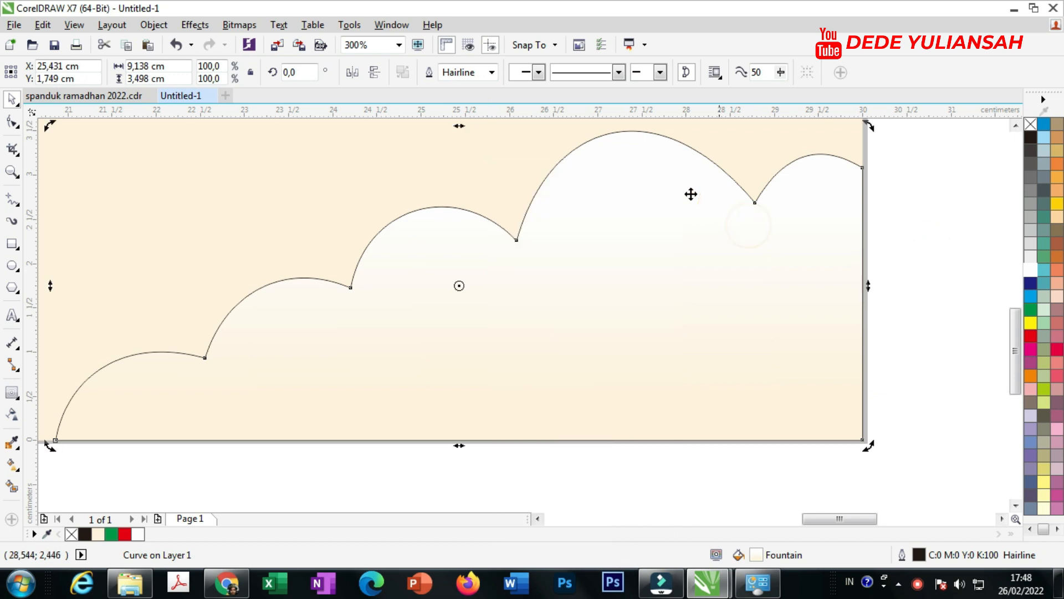
{"action": "left_click", "coordinate": [492, 72]}
{"action": "left_click", "coordinate": [459, 87]}
{"action": "left_click", "coordinate": [920, 269]}
{"action": "left_click", "coordinate": [643, 321]}
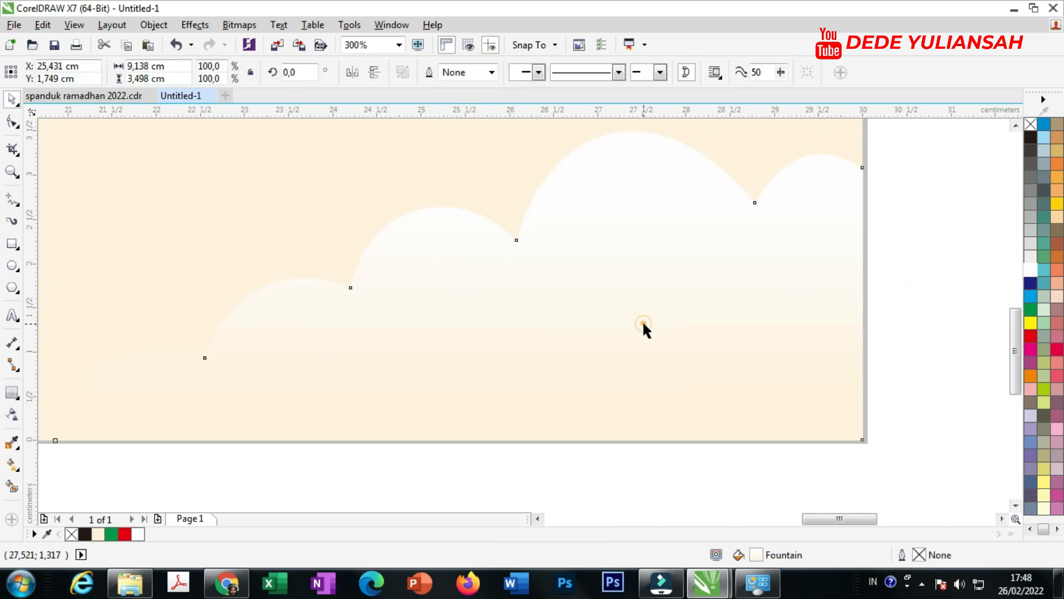
Add a drop shadow running upward from the cloud's bottom edge at about 91°, with opacity 50 and feathering 15.
{"action": "left_click", "coordinate": [17, 398]}
{"action": "left_click", "coordinate": [66, 391]}
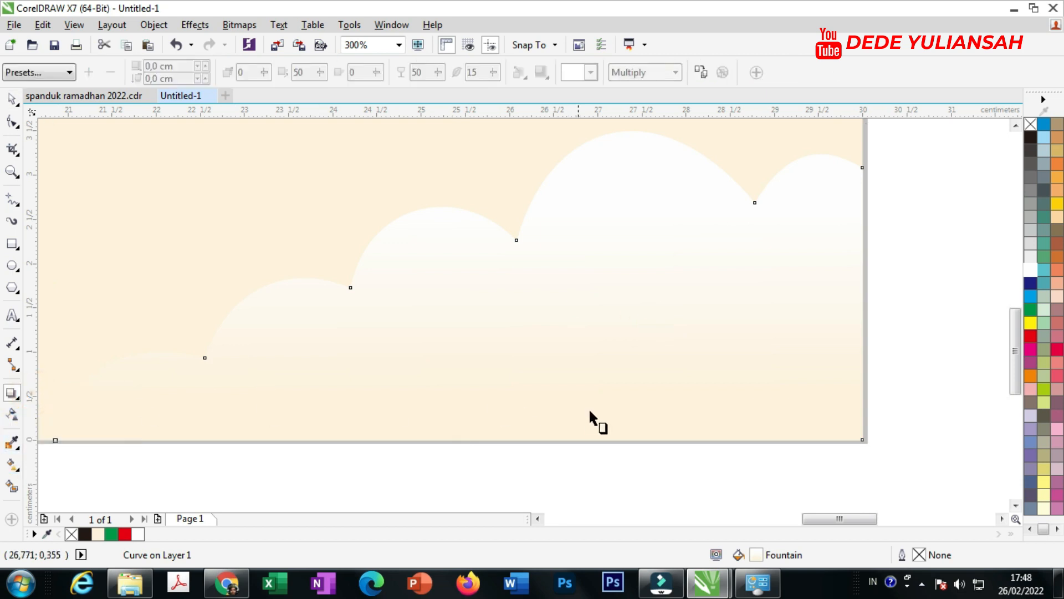
{"action": "left_click_drag", "start_coordinate": [609, 435], "coordinate": [454, 152]}
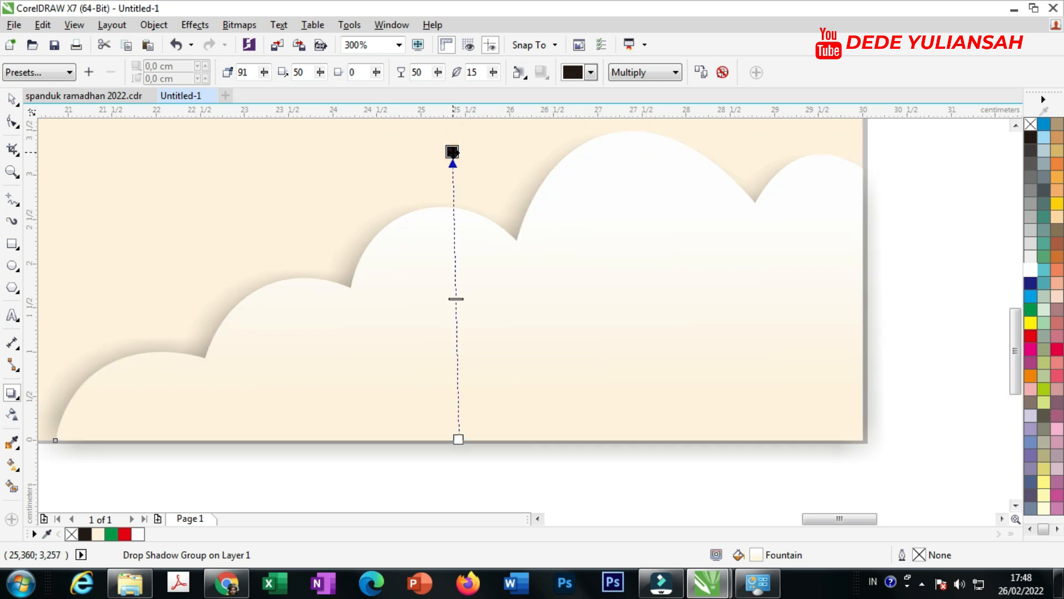
{"action": "scroll", "coordinate": [445, 216], "scroll_direction": "down", "scroll_amount": 2}
{"action": "scroll", "coordinate": [460, 235], "scroll_direction": "down", "scroll_amount": 1}
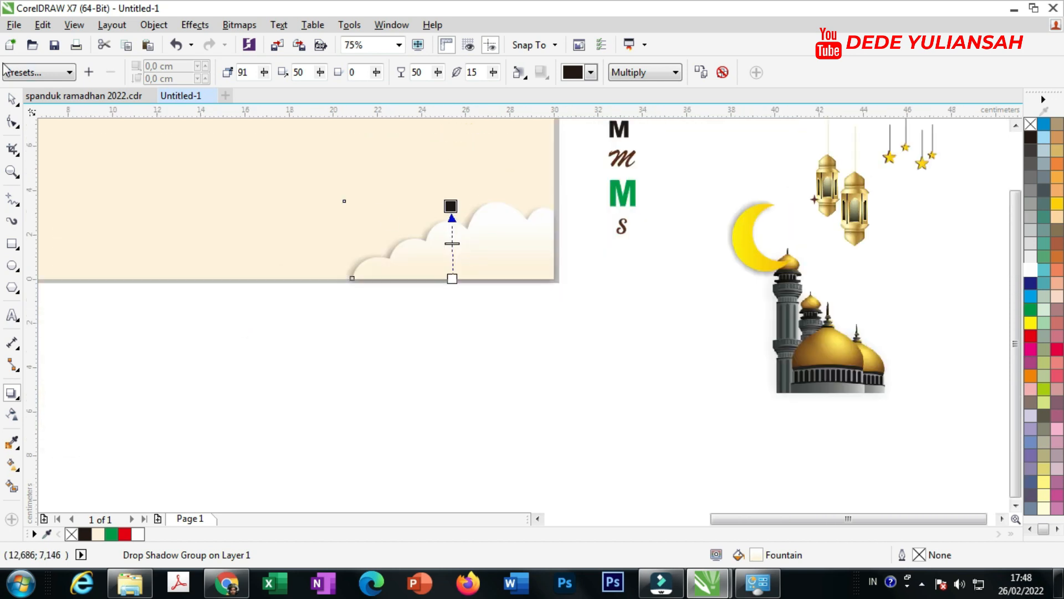
{"action": "left_click", "coordinate": [12, 100]}
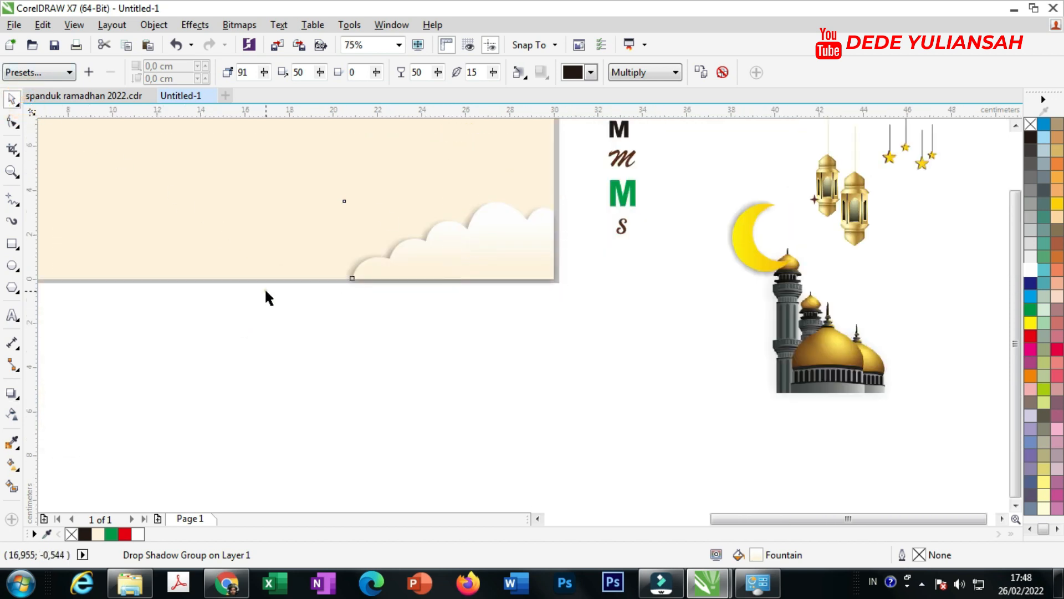
Duplicate the shadowed cloud and place the copy in front of it, about 0.5 cm to the right and 1 cm lower.
{"action": "scroll", "coordinate": [463, 235], "scroll_direction": "up", "scroll_amount": 1}
{"action": "left_click", "coordinate": [468, 243]}
{"action": "left_click_drag", "start_coordinate": [495, 262], "coordinate": [513, 284]}
{"action": "key", "text": "ctrl+z"}
{"action": "left_click_drag", "start_coordinate": [729, 360], "coordinate": [122, 150]}
{"action": "left_click_drag", "start_coordinate": [492, 242], "coordinate": [529, 274]}
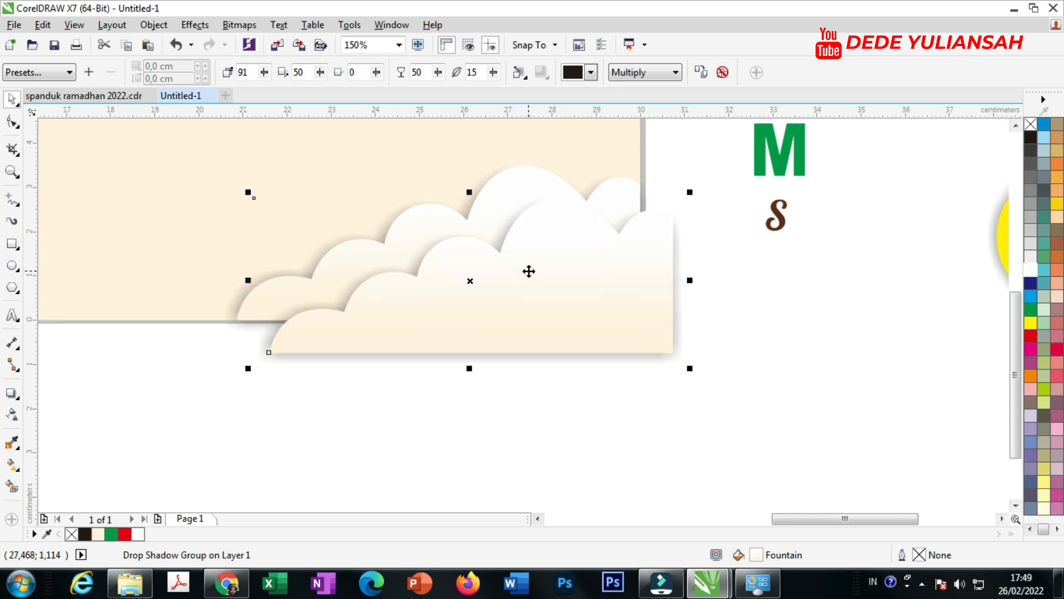
{"action": "left_click_drag", "start_coordinate": [551, 272], "coordinate": [541, 284]}
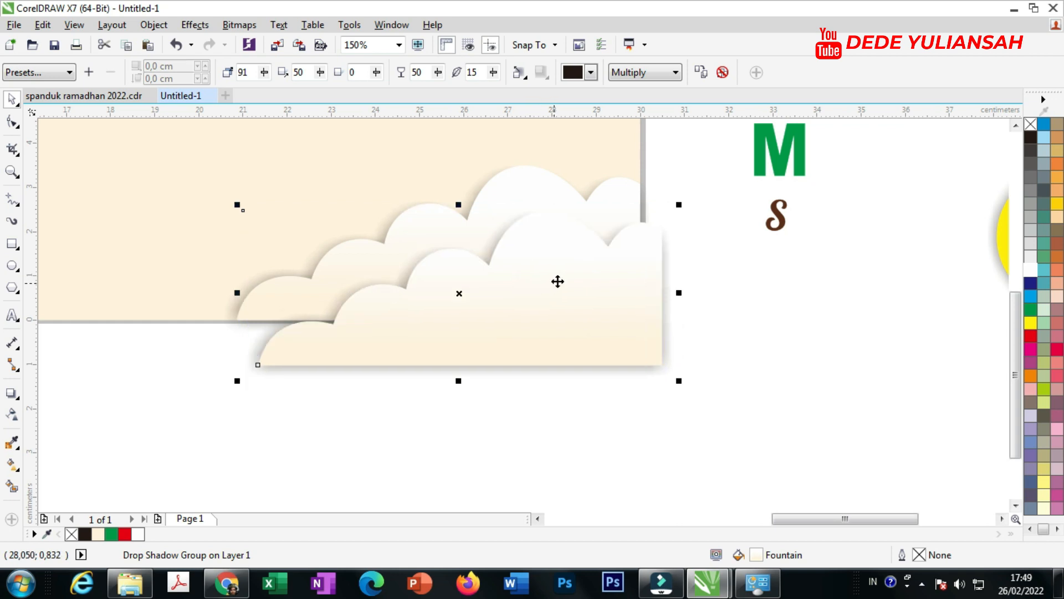
Select both cloud layers and duplicate them straight across to the banner's lower-left corner.
{"action": "scroll", "coordinate": [609, 280], "scroll_direction": "down", "scroll_amount": 2}
{"action": "left_click_drag", "start_coordinate": [703, 354], "coordinate": [322, 176]}
{"action": "scroll", "coordinate": [598, 285], "scroll_direction": "down", "scroll_amount": 1}
{"action": "left_click", "coordinate": [669, 334]}
{"action": "left_click_drag", "start_coordinate": [641, 333], "coordinate": [448, 219]}
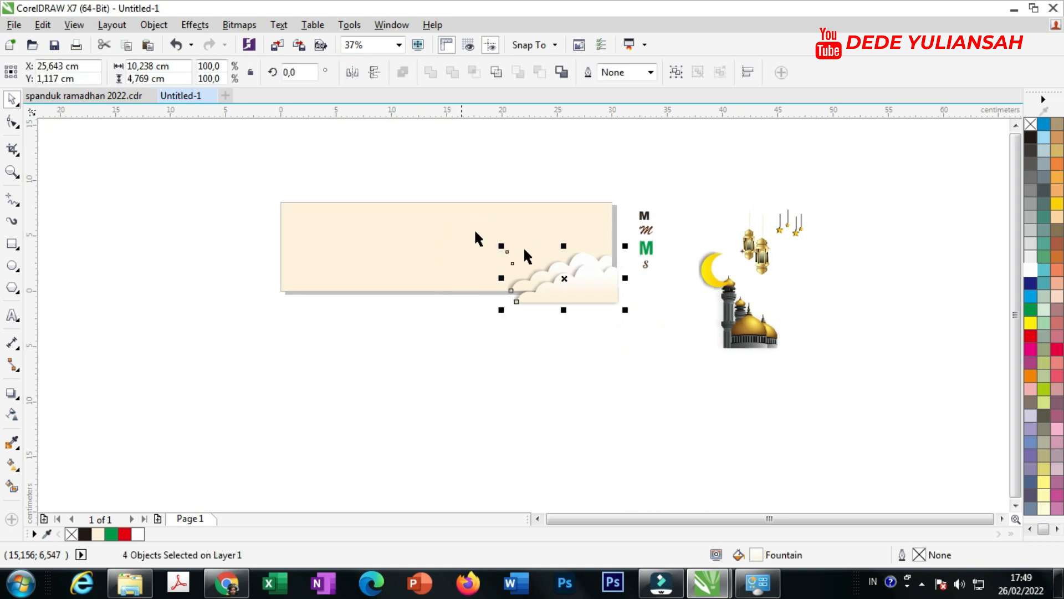
{"action": "scroll", "coordinate": [526, 256], "scroll_direction": "up", "scroll_amount": 1}
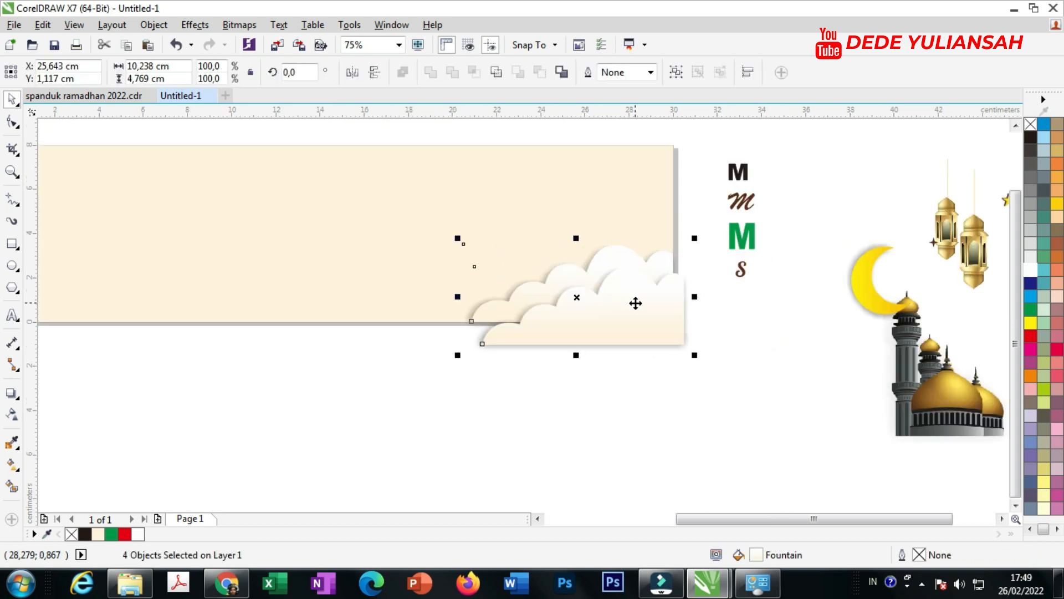
{"action": "scroll", "coordinate": [634, 303], "scroll_direction": "down", "scroll_amount": 1}
{"action": "left_click_drag", "start_coordinate": [634, 302], "coordinate": [413, 299]}
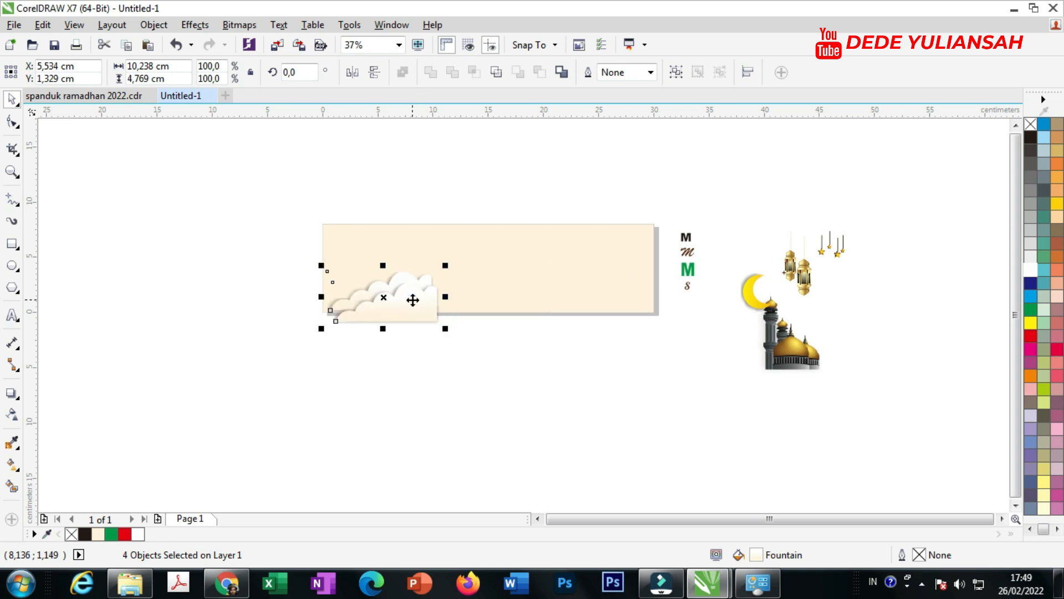
{"action": "key", "text": "ctrl+z"}
{"action": "left_click_drag", "start_coordinate": [609, 302], "coordinate": [364, 300]}
{"action": "scroll", "coordinate": [364, 300], "scroll_direction": "up", "scroll_amount": 1}
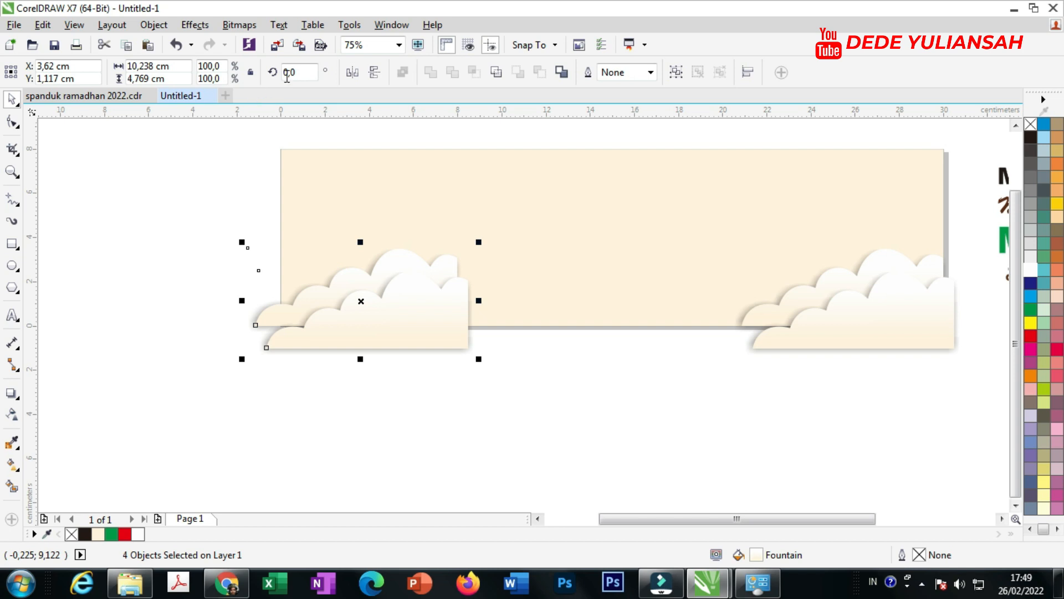
Mirror the copied clouds horizontally and shift them slightly right to fit the banner's lower-left corner.
{"action": "left_click", "coordinate": [353, 72]}
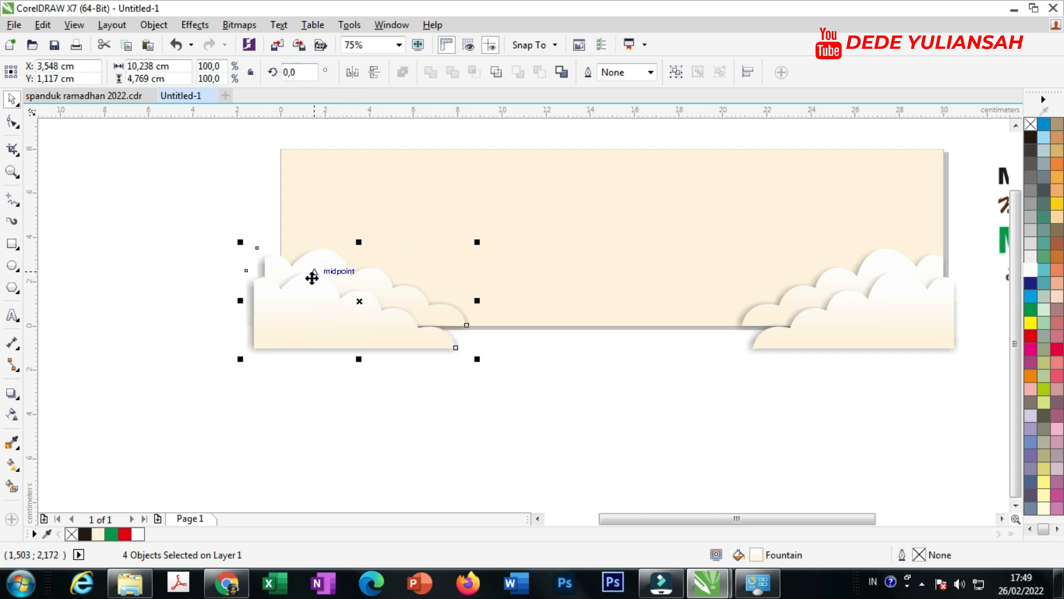
{"action": "scroll", "coordinate": [300, 267], "scroll_direction": "up", "scroll_amount": 1}
{"action": "left_click_drag", "start_coordinate": [297, 264], "coordinate": [329, 269]}
{"action": "scroll", "coordinate": [329, 269], "scroll_direction": "down", "scroll_amount": 1}
PowerClip the mirrored left-hand clouds inside the cream rectangle.
{"action": "right_click", "coordinate": [333, 270]}
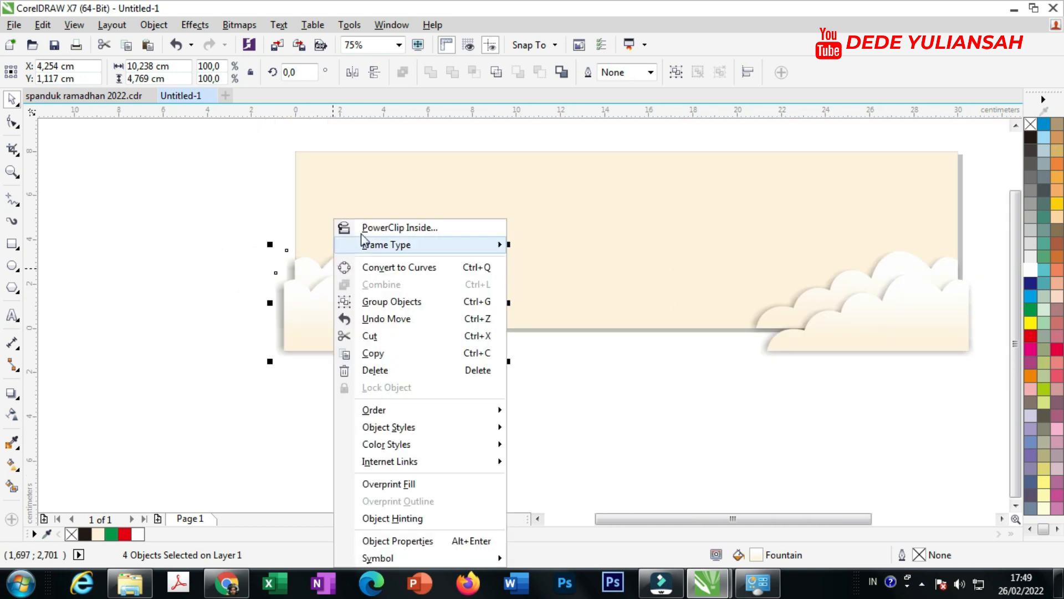
{"action": "left_click", "coordinate": [361, 229]}
{"action": "left_click", "coordinate": [424, 220]}
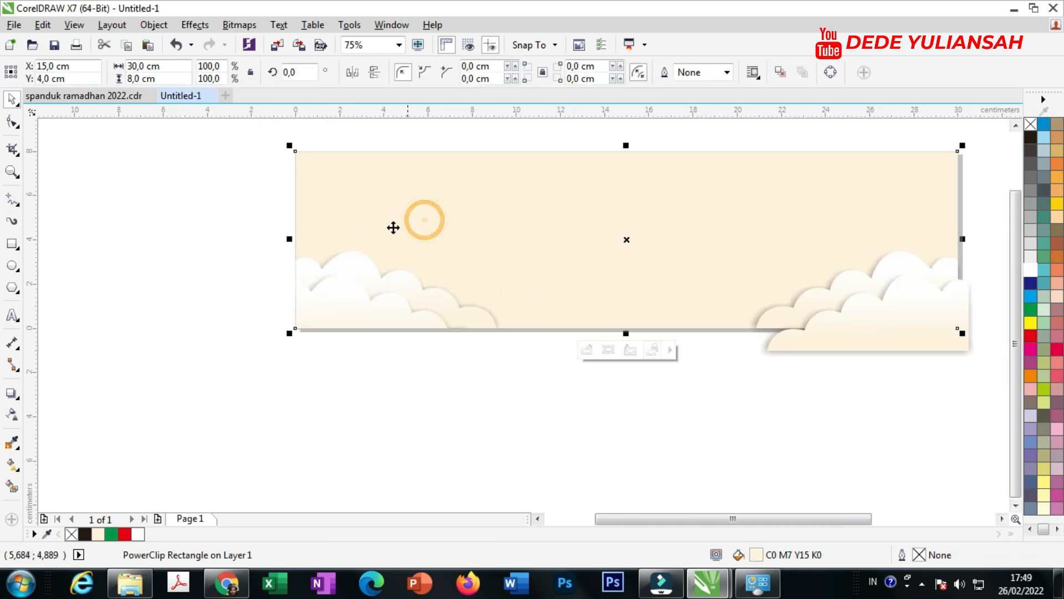
PowerClip the right-hand shadowed clouds inside the cream rectangle.
{"action": "scroll", "coordinate": [420, 218], "scroll_direction": "down", "scroll_amount": 1}
{"action": "scroll", "coordinate": [649, 283], "scroll_direction": "up", "scroll_amount": 1}
{"action": "left_click_drag", "start_coordinate": [690, 359], "coordinate": [409, 183]}
{"action": "right_click", "coordinate": [606, 251]}
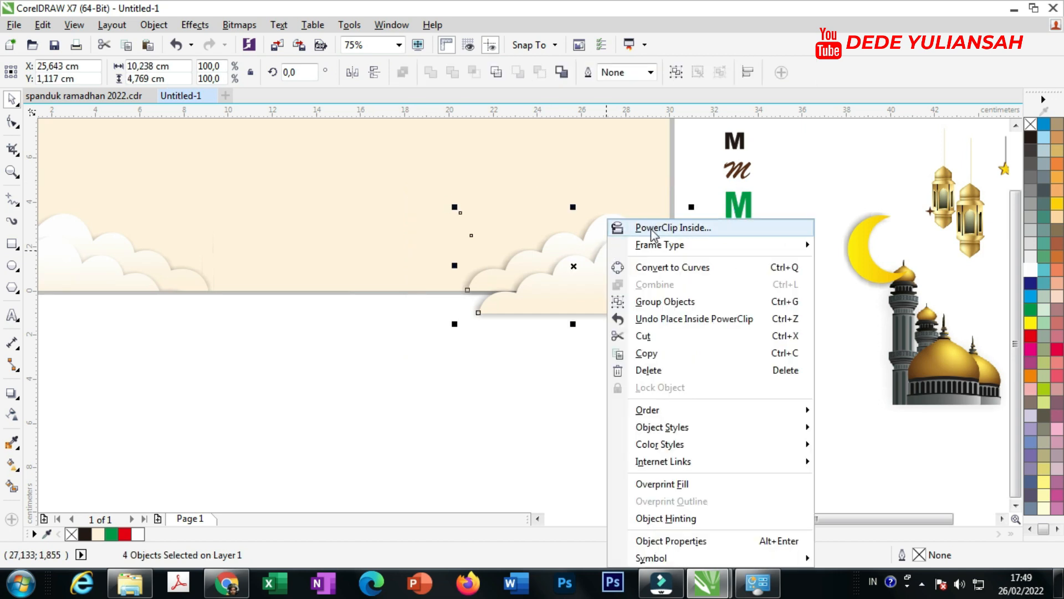
{"action": "left_click", "coordinate": [650, 228]}
{"action": "left_click", "coordinate": [531, 176]}
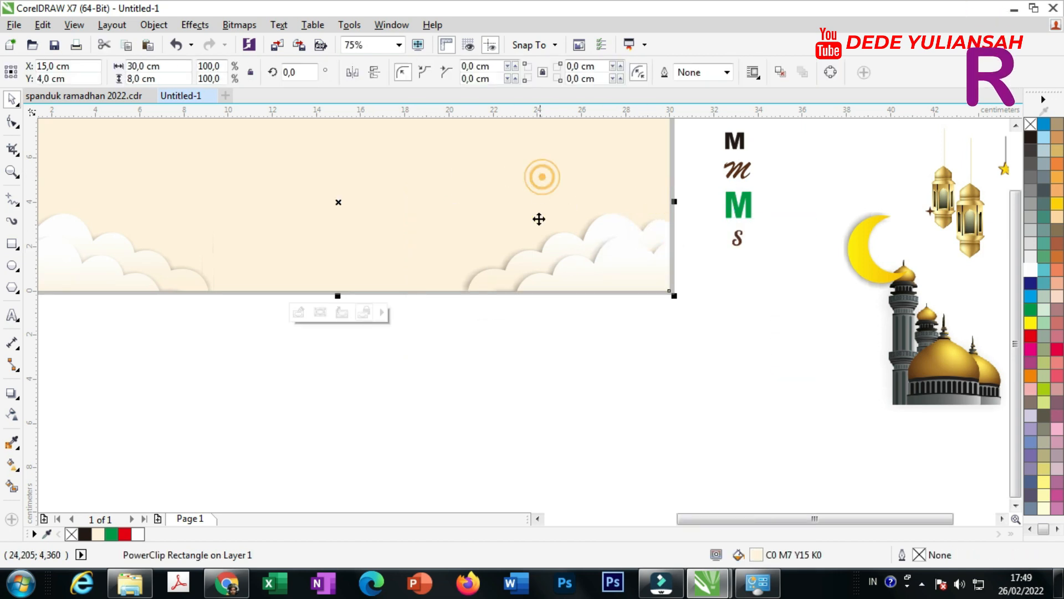
{"action": "scroll", "coordinate": [554, 269], "scroll_direction": "down", "scroll_amount": 1}
{"action": "scroll", "coordinate": [418, 239], "scroll_direction": "up", "scroll_amount": 1}
{"action": "scroll", "coordinate": [418, 238], "scroll_direction": "down", "scroll_amount": 1}
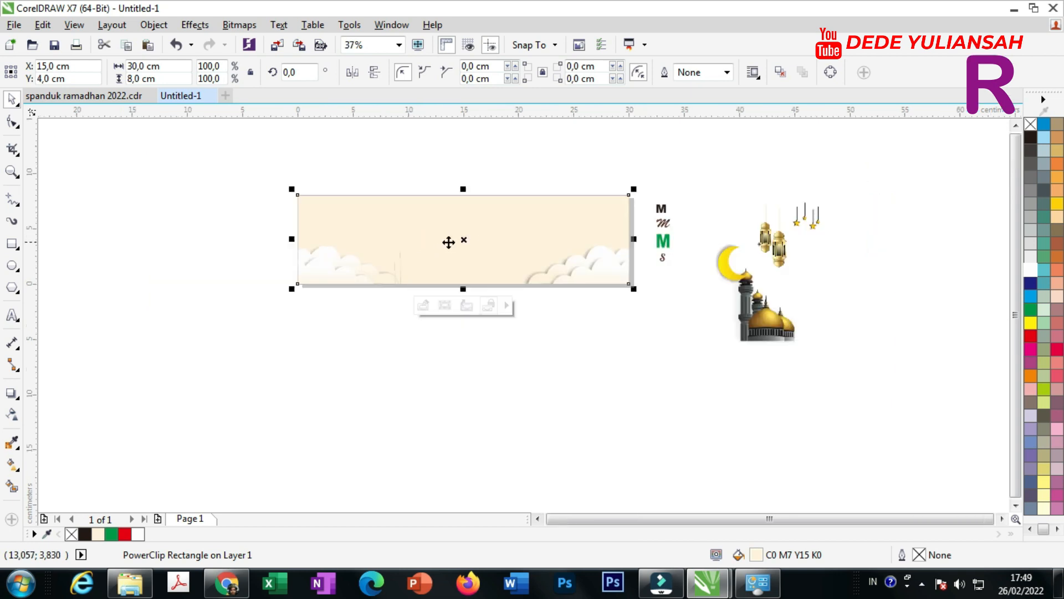
Place the mosque image on the banner and align it flush with the cream rectangle's bottom and left edges.
{"action": "left_click", "coordinate": [636, 348]}
{"action": "left_click_drag", "start_coordinate": [771, 327], "coordinate": [330, 261]}
{"action": "scroll", "coordinate": [318, 256], "scroll_direction": "up", "scroll_amount": 1}
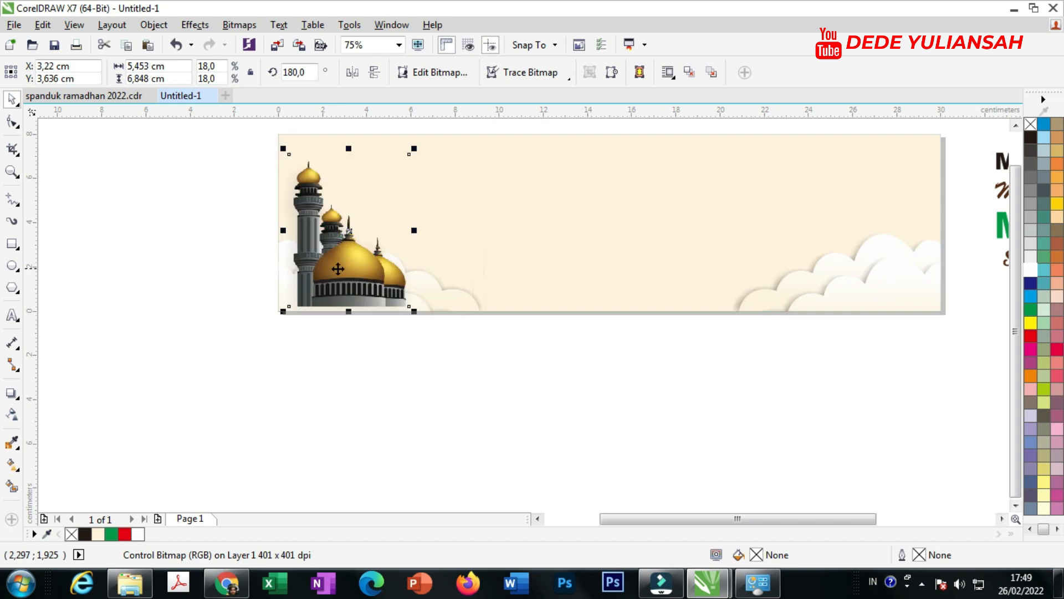
{"action": "left_click", "coordinate": [527, 253], "text": "shift"}
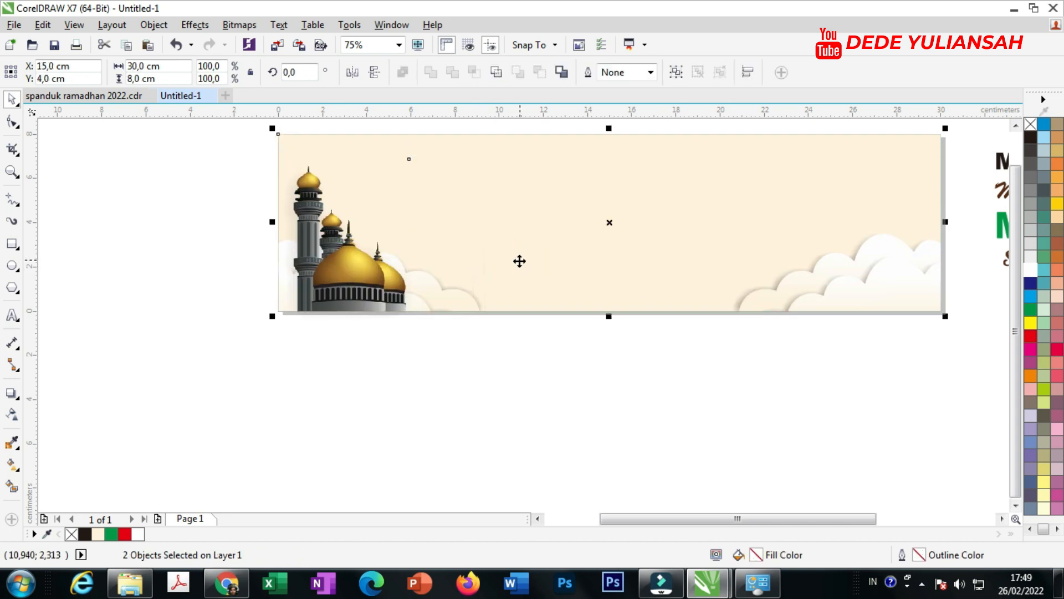
{"action": "left_click", "coordinate": [448, 350]}
{"action": "left_click", "coordinate": [345, 289]}
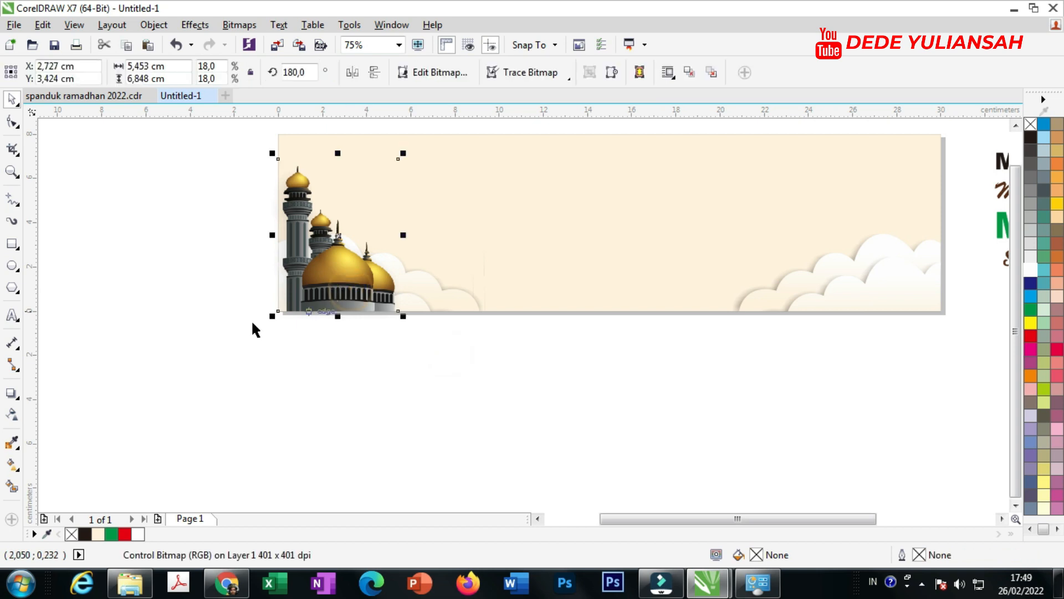
Add a black drop shadow to the mosque, cast straight up at 90° with 15 feathering, and adjust its opacity.
{"action": "left_click", "coordinate": [12, 393]}
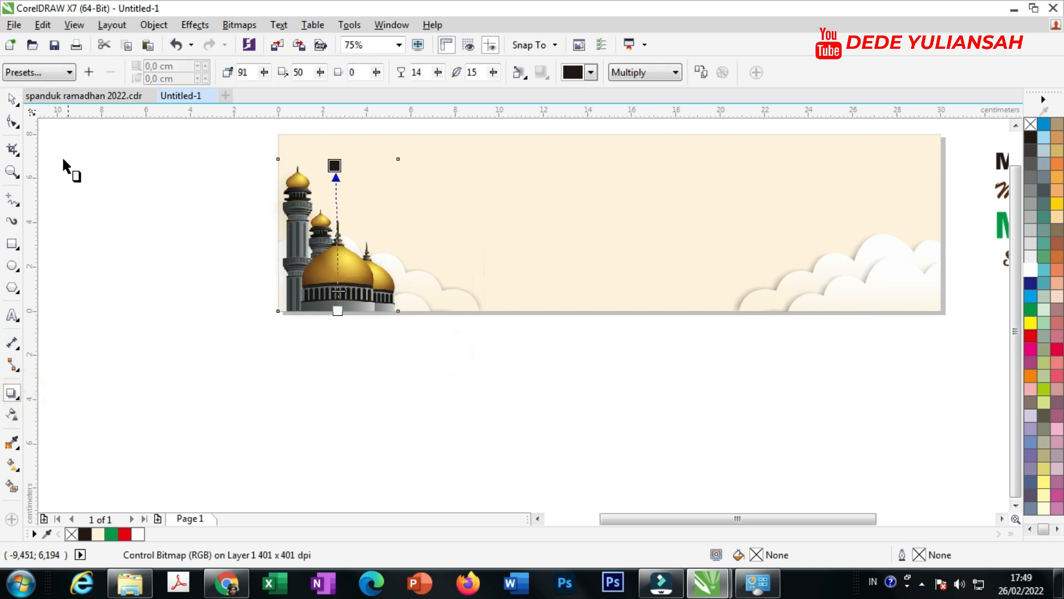
{"action": "scroll", "coordinate": [328, 163], "scroll_direction": "up", "scroll_amount": 2}
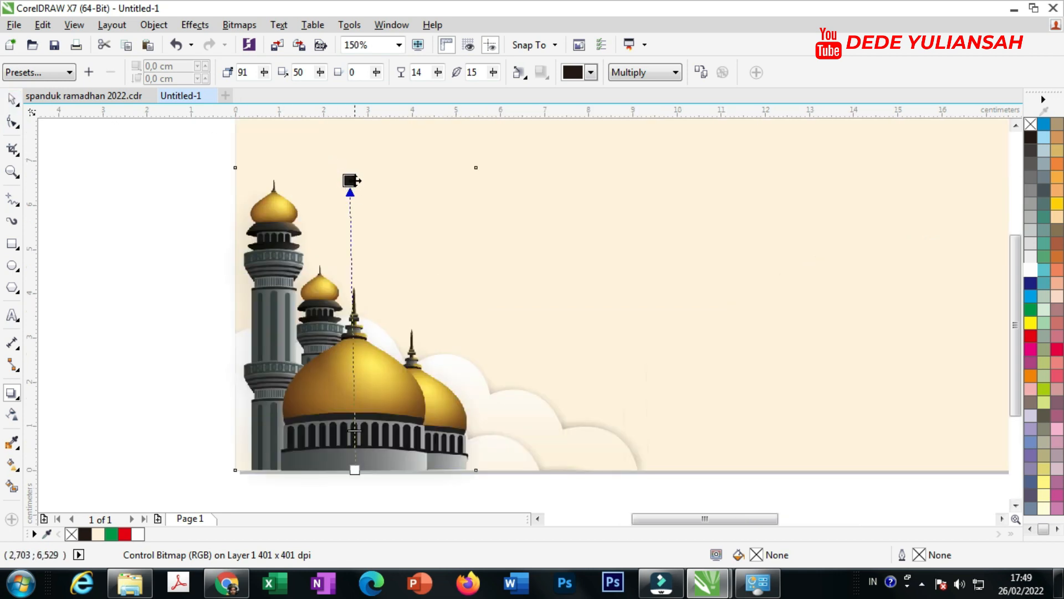
{"action": "left_click_drag", "start_coordinate": [353, 175], "coordinate": [355, 163]}
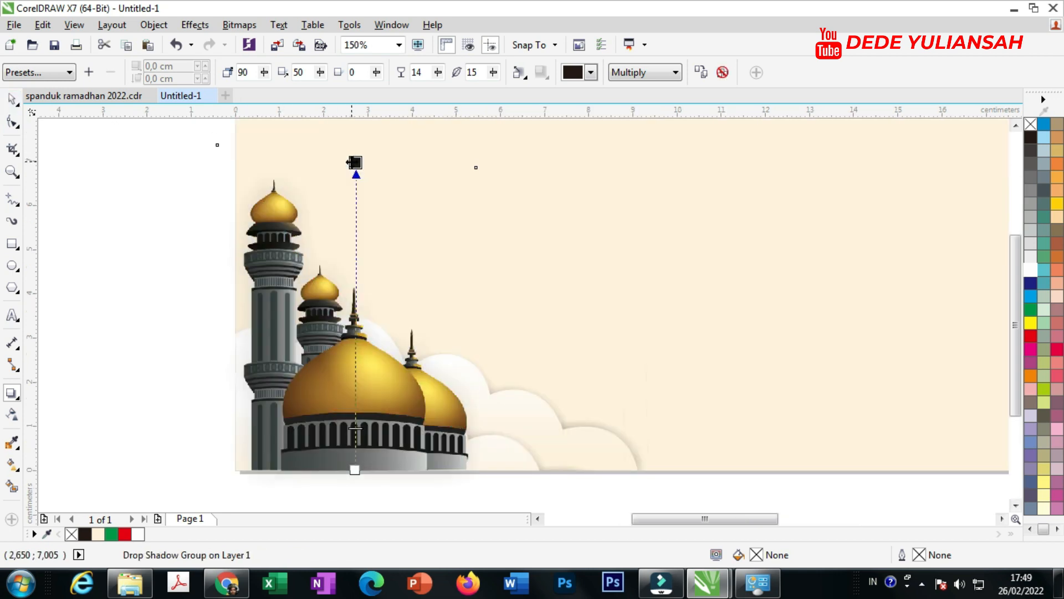
{"action": "left_click_drag", "start_coordinate": [437, 73], "coordinate": [443, 89]}
{"action": "left_click", "coordinate": [10, 99]}
{"action": "scroll", "coordinate": [219, 266], "scroll_direction": "down", "scroll_amount": 2}
{"action": "scroll", "coordinate": [135, 326], "scroll_direction": "down", "scroll_amount": 2}
{"action": "left_click", "coordinate": [124, 321]}
PowerClip the mosque with its shadow inside the cream rectangle.
{"action": "scroll", "coordinate": [269, 288], "scroll_direction": "up", "scroll_amount": 2}
{"action": "left_click", "coordinate": [227, 302]}
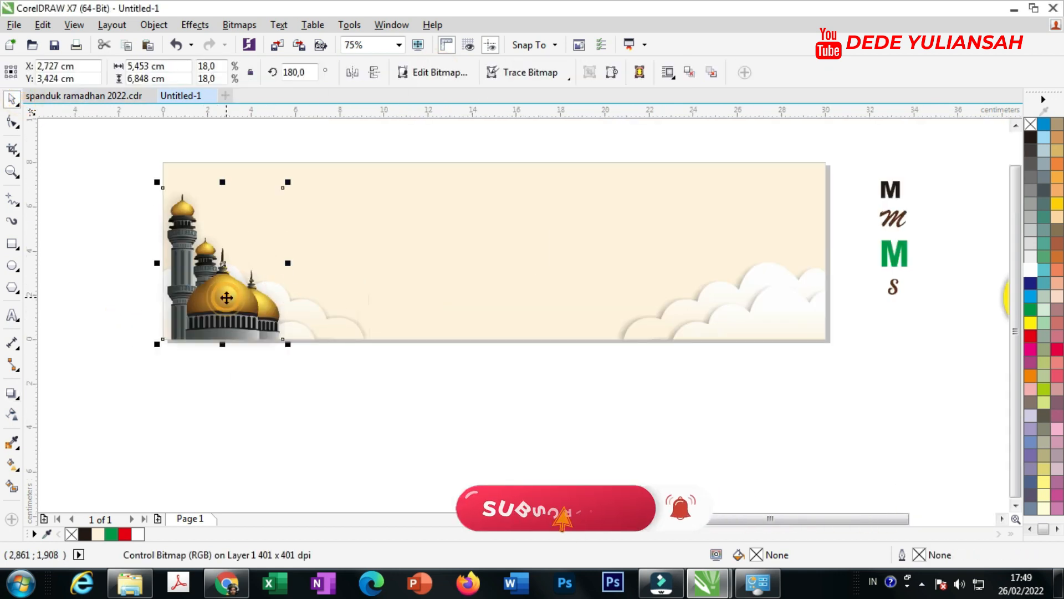
{"action": "right_click", "coordinate": [226, 303]}
{"action": "left_click", "coordinate": [295, 137]}
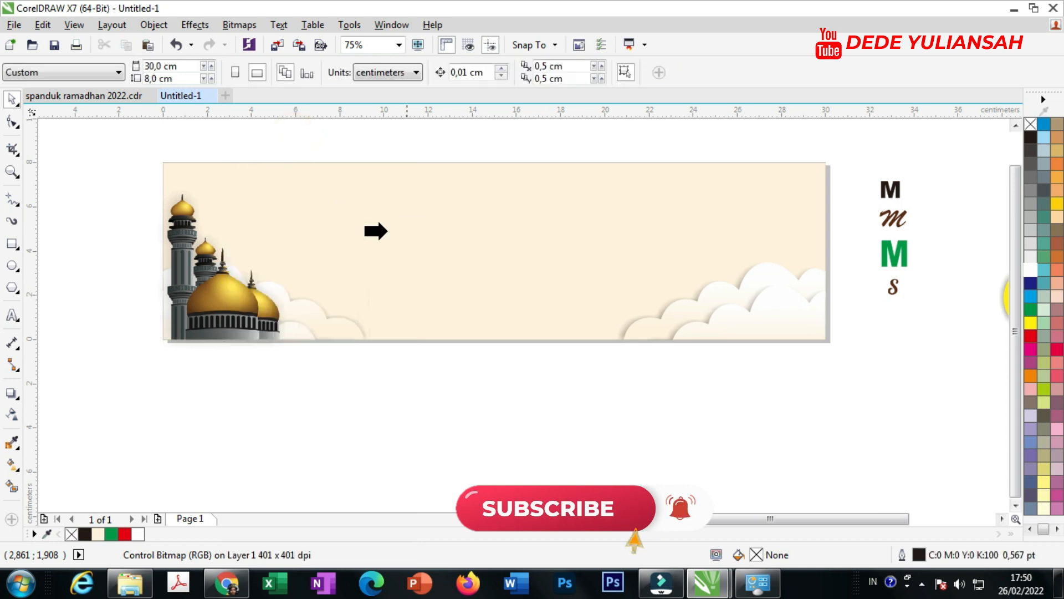
{"action": "left_click", "coordinate": [371, 230]}
{"action": "left_click", "coordinate": [95, 277]}
Move the black Arial Black "M" text from beside the page onto the upper part of the banner.
{"action": "scroll", "coordinate": [513, 296], "scroll_direction": "down", "scroll_amount": 2}
{"action": "scroll", "coordinate": [679, 247], "scroll_direction": "up", "scroll_amount": 2}
{"action": "left_click_drag", "start_coordinate": [679, 247], "coordinate": [173, 261]}
{"action": "scroll", "coordinate": [406, 267], "scroll_direction": "down", "scroll_amount": 2}
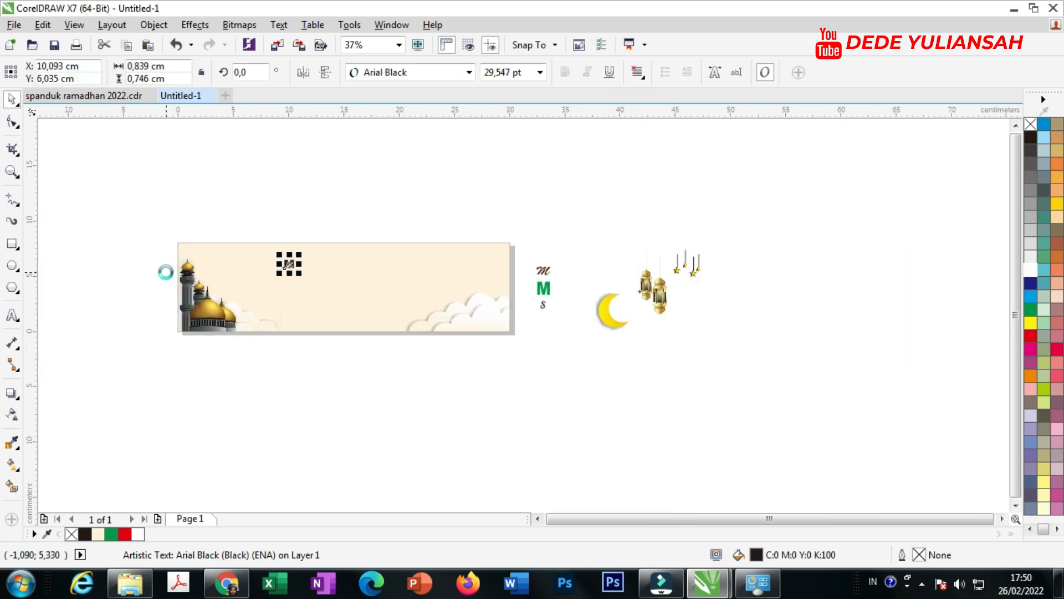
{"action": "scroll", "coordinate": [407, 271], "scroll_direction": "up", "scroll_amount": 4}
Extend the "M" text to read "MASJID DARUS MANSUR".
{"action": "double_click", "coordinate": [426, 234]}
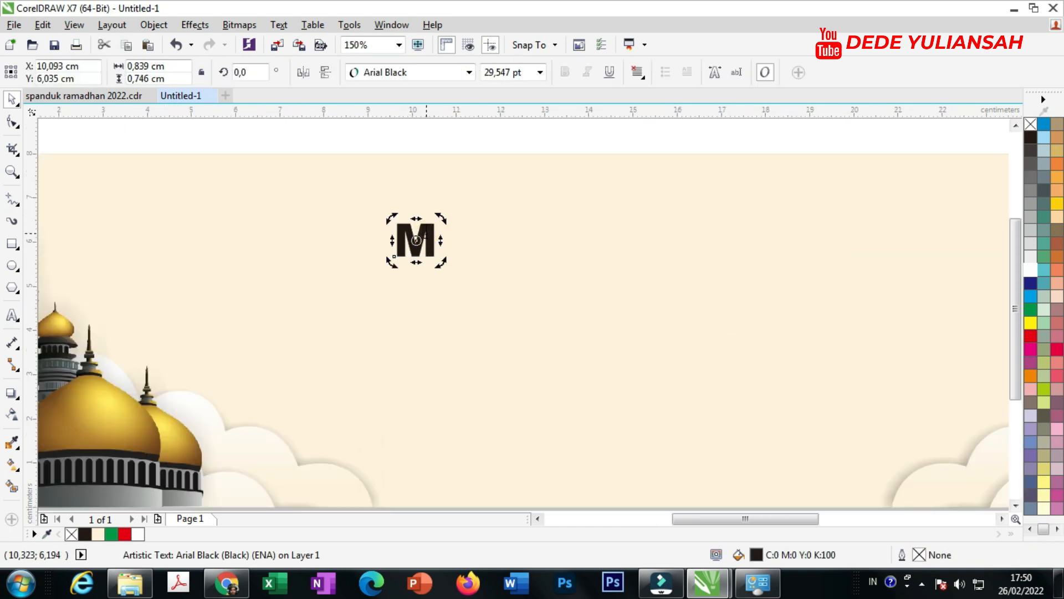
{"action": "type", "text": "as"}
{"action": "key", "text": "BackSpace"}
{"action": "key", "text": "BackSpace"}
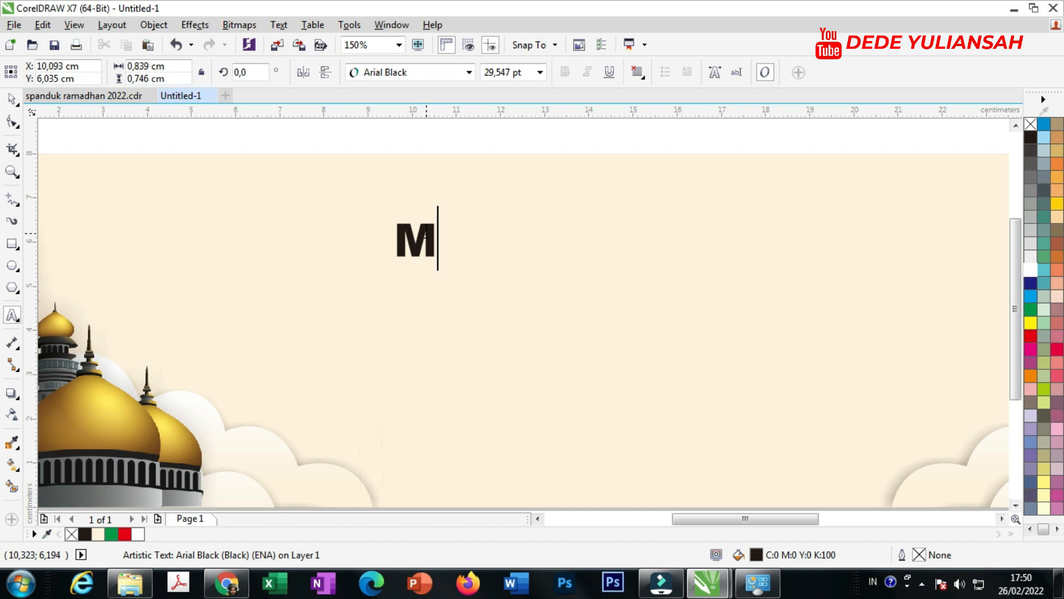
{"action": "type", "text": "ASJID D"}
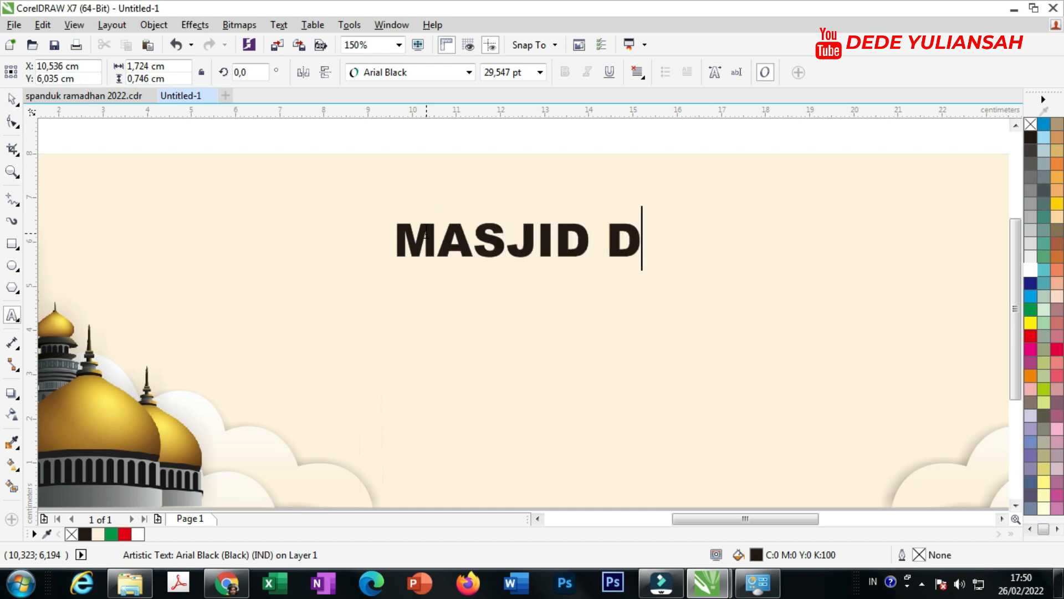
{"action": "type", "text": "ARUS MANSUR"}
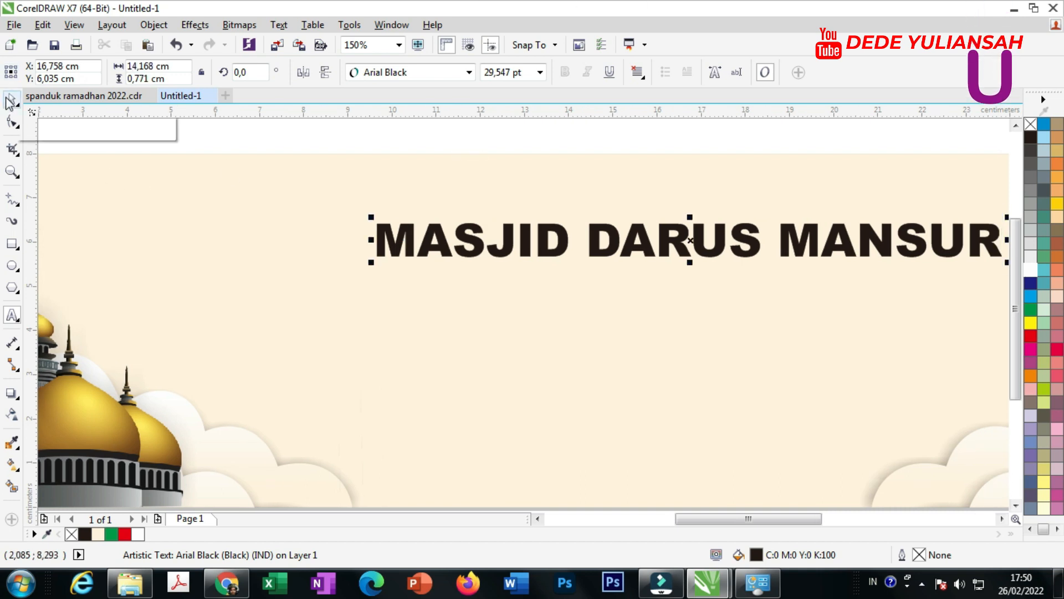
{"action": "scroll", "coordinate": [554, 178], "scroll_direction": "down", "scroll_amount": 1}
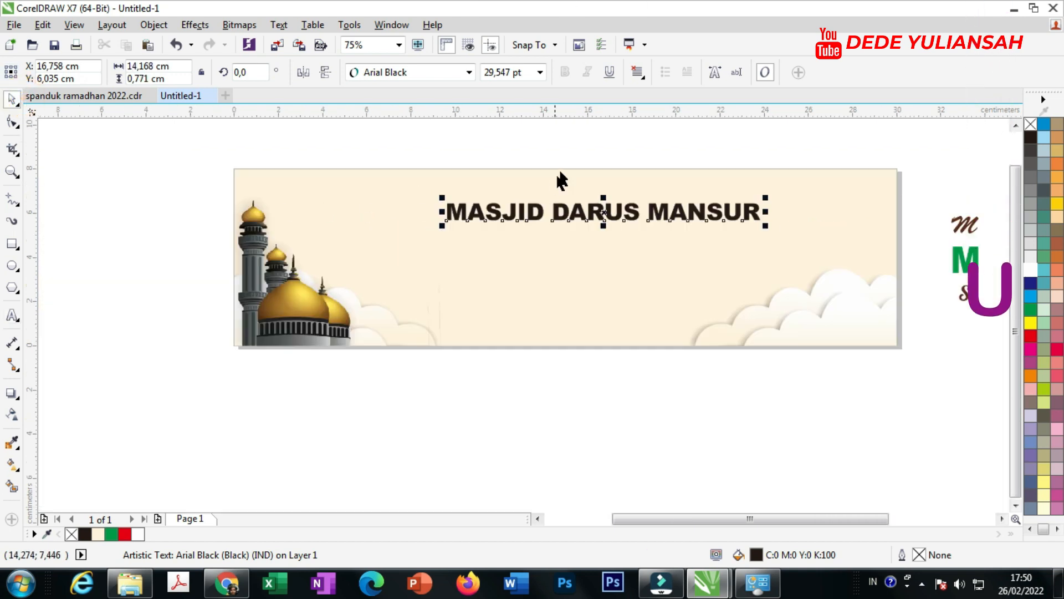
Move the "MASJID DARUS MANSUR" heading about 0.4 cm left and 0.2 cm up, and fill it red.
{"action": "left_click", "coordinate": [583, 144]}
{"action": "scroll", "coordinate": [619, 215], "scroll_direction": "up", "scroll_amount": 1}
{"action": "left_click_drag", "start_coordinate": [584, 204], "coordinate": [560, 194]}
{"action": "left_click", "coordinate": [125, 534]}
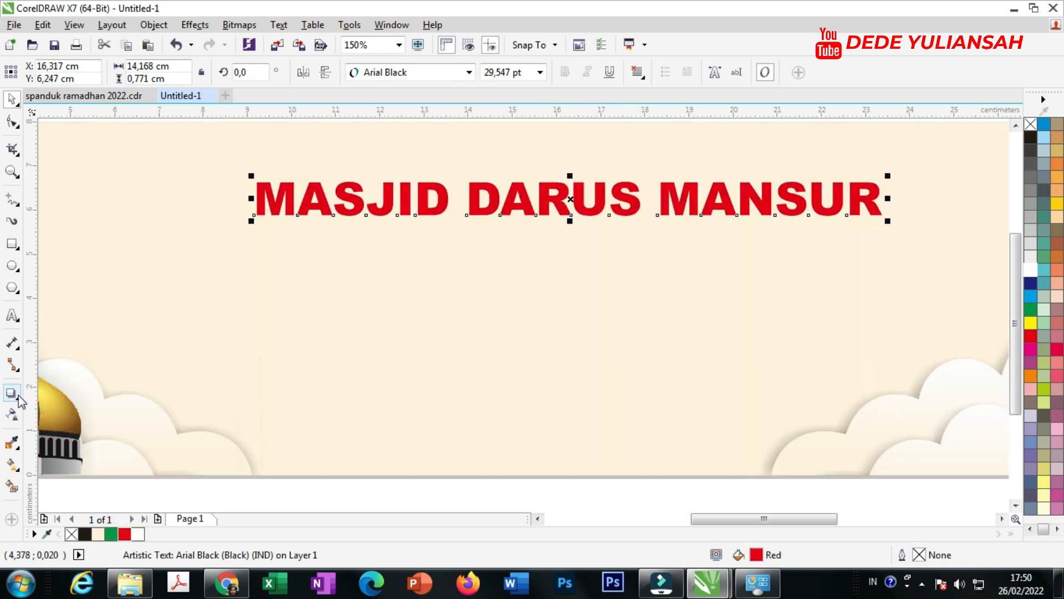
Apply a one-step outside contour with a white fill and 0.254 cm offset to the red heading.
{"action": "left_click", "coordinate": [17, 402]}
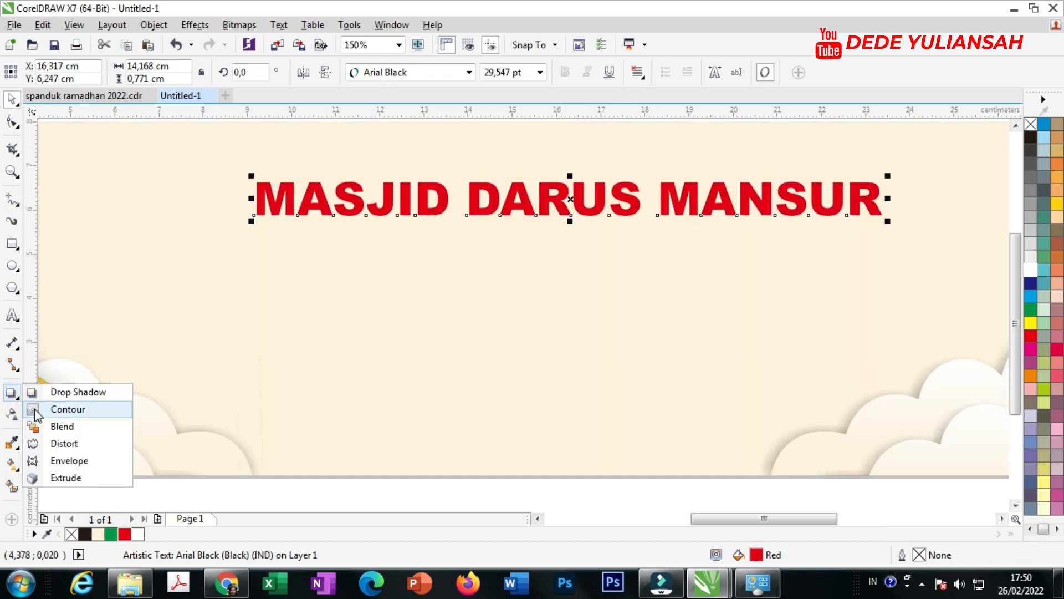
{"action": "left_click", "coordinate": [61, 407]}
{"action": "left_click", "coordinate": [707, 73]}
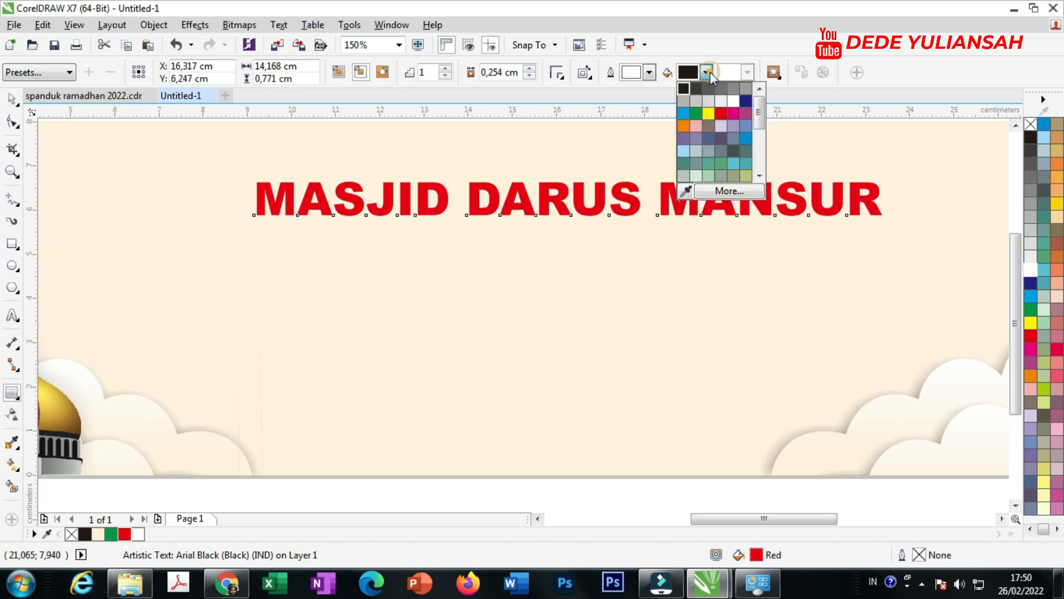
{"action": "left_click", "coordinate": [733, 101]}
{"action": "left_click", "coordinate": [571, 316]}
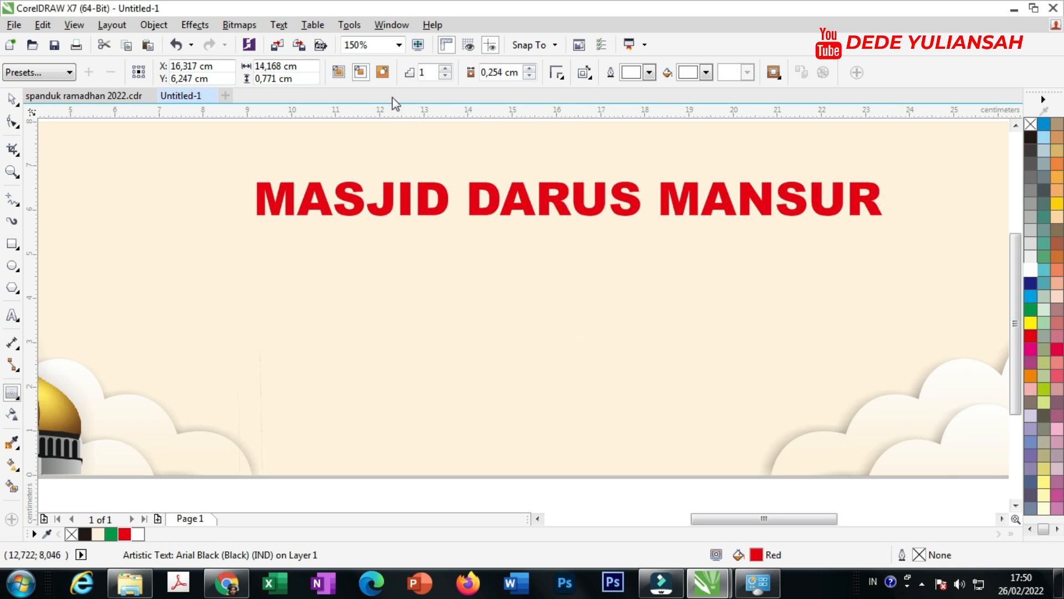
{"action": "left_click", "coordinate": [384, 76]}
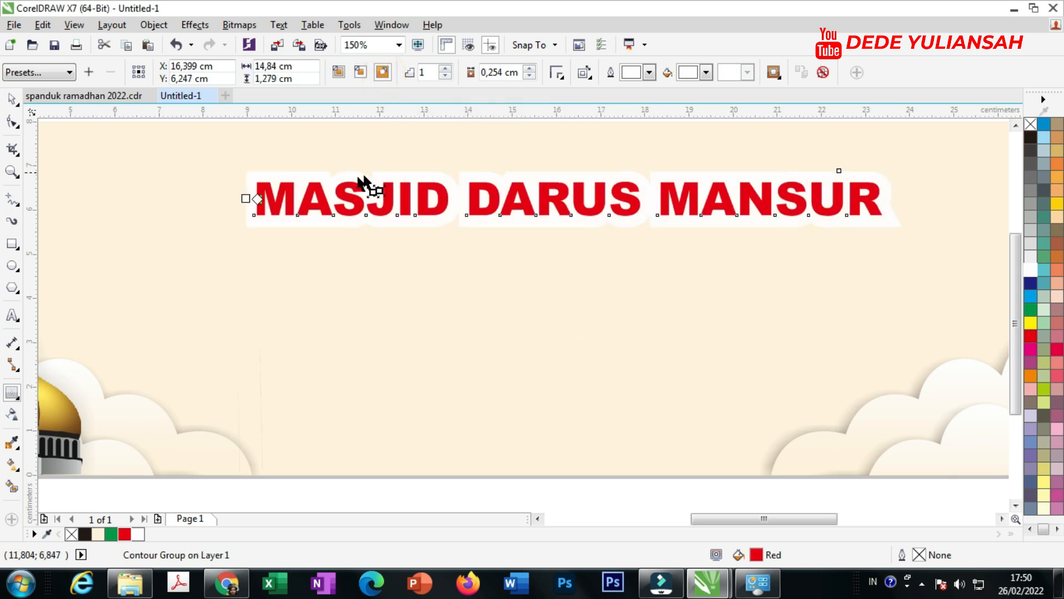
Thin the heading's white contour to about 0.088 cm and give it rounded corners.
{"action": "scroll", "coordinate": [241, 196], "scroll_direction": "up", "scroll_amount": 2}
{"action": "left_click_drag", "start_coordinate": [231, 224], "coordinate": [276, 224]}
{"action": "left_click", "coordinate": [557, 73]}
{"action": "left_click", "coordinate": [568, 108]}
{"action": "scroll", "coordinate": [268, 142], "scroll_direction": "up", "scroll_amount": 1}
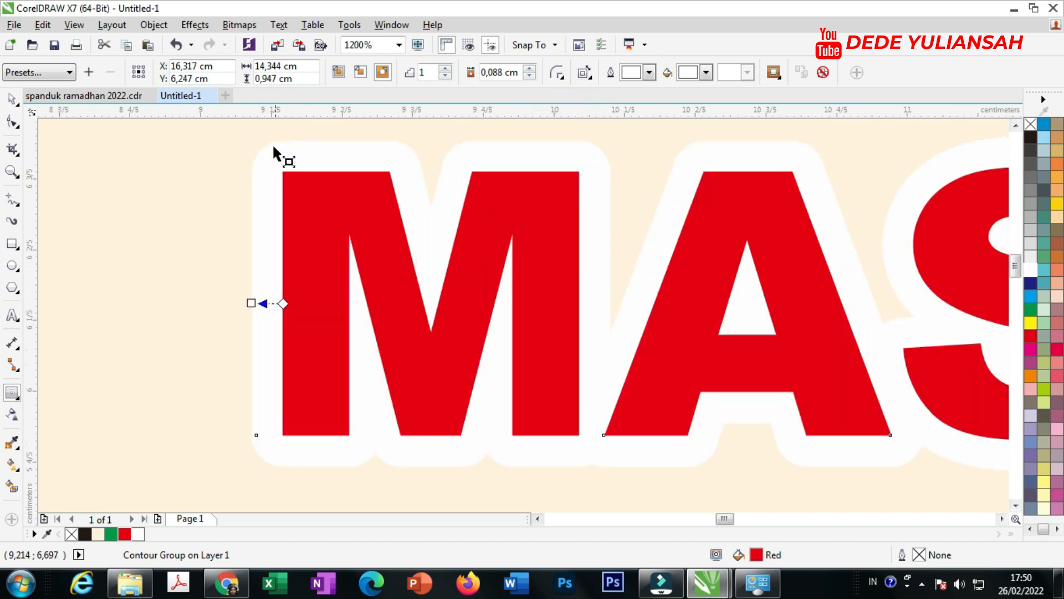
Fine-tune the white contour's offset around the heading to about 0.056 cm.
{"action": "left_click_drag", "start_coordinate": [263, 303], "coordinate": [281, 303]}
{"action": "scroll", "coordinate": [397, 172], "scroll_direction": "down", "scroll_amount": 1}
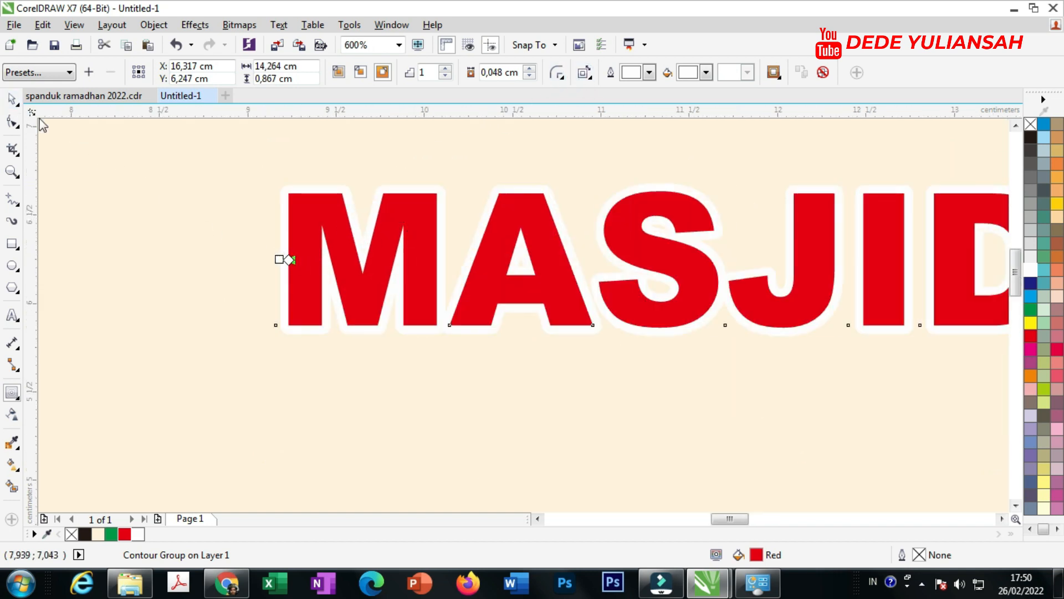
{"action": "scroll", "coordinate": [299, 261], "scroll_direction": "up", "scroll_amount": 1}
{"action": "scroll", "coordinate": [295, 264], "scroll_direction": "up", "scroll_amount": 1}
{"action": "left_click_drag", "start_coordinate": [247, 259], "coordinate": [238, 261]}
{"action": "scroll", "coordinate": [236, 263], "scroll_direction": "down", "scroll_amount": 2}
{"action": "scroll", "coordinate": [236, 268], "scroll_direction": "up", "scroll_amount": 2}
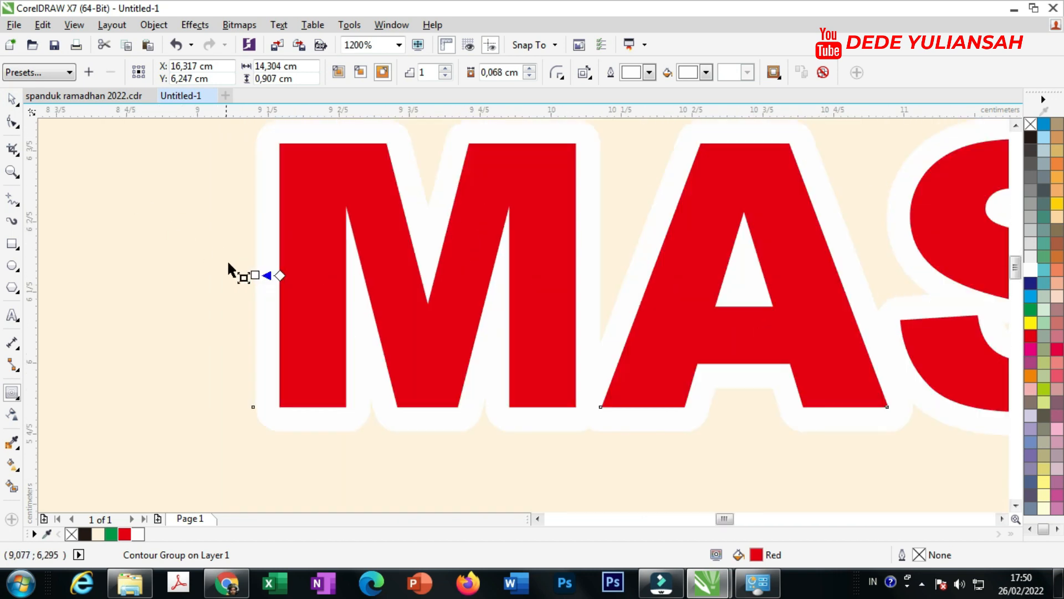
{"action": "left_click_drag", "start_coordinate": [277, 283], "coordinate": [281, 287]}
{"action": "scroll", "coordinate": [281, 287], "scroll_direction": "down", "scroll_amount": 1}
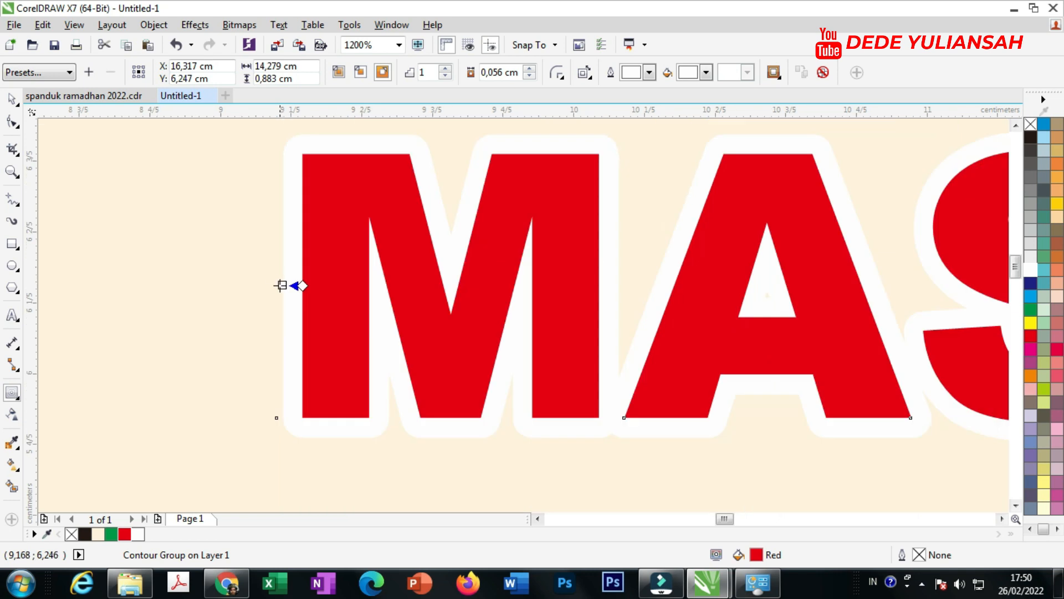
Break the contour group apart and duplicate the white outline about 0.09 cm to the right and 0.1 cm lower.
{"action": "left_click", "coordinate": [12, 100]}
{"action": "left_click", "coordinate": [183, 200]}
{"action": "left_click", "coordinate": [292, 234]}
{"action": "right_click", "coordinate": [293, 235]}
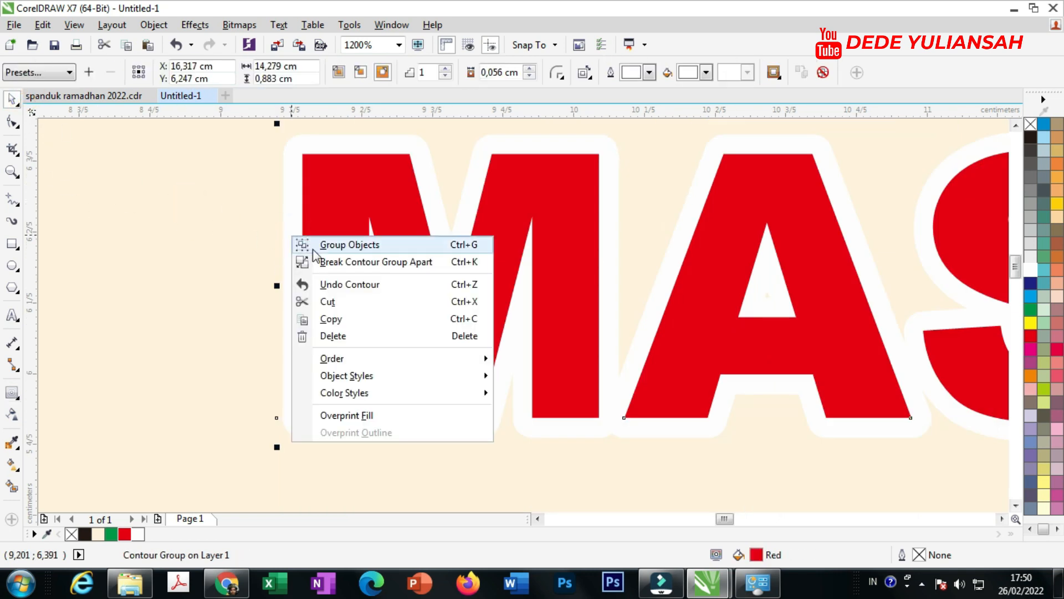
{"action": "left_click", "coordinate": [354, 264]}
{"action": "left_click", "coordinate": [210, 252]}
{"action": "left_click_drag", "start_coordinate": [290, 267], "coordinate": [321, 298]}
Fill the duplicated outline with rich black, C100 M100 Y100 K100.
{"action": "left_click", "coordinate": [88, 532]}
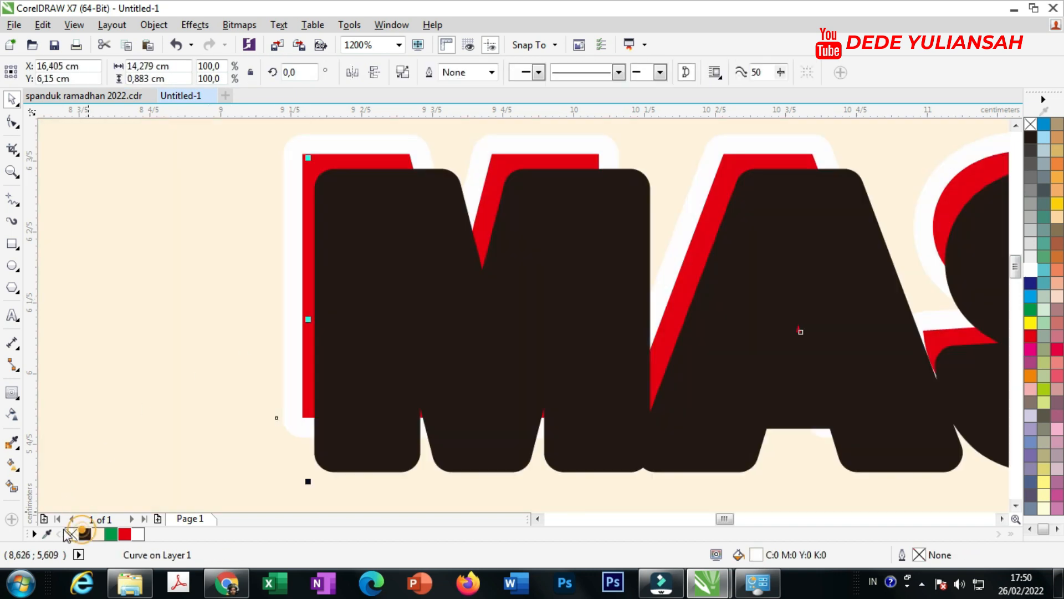
{"action": "double_click", "coordinate": [757, 555]}
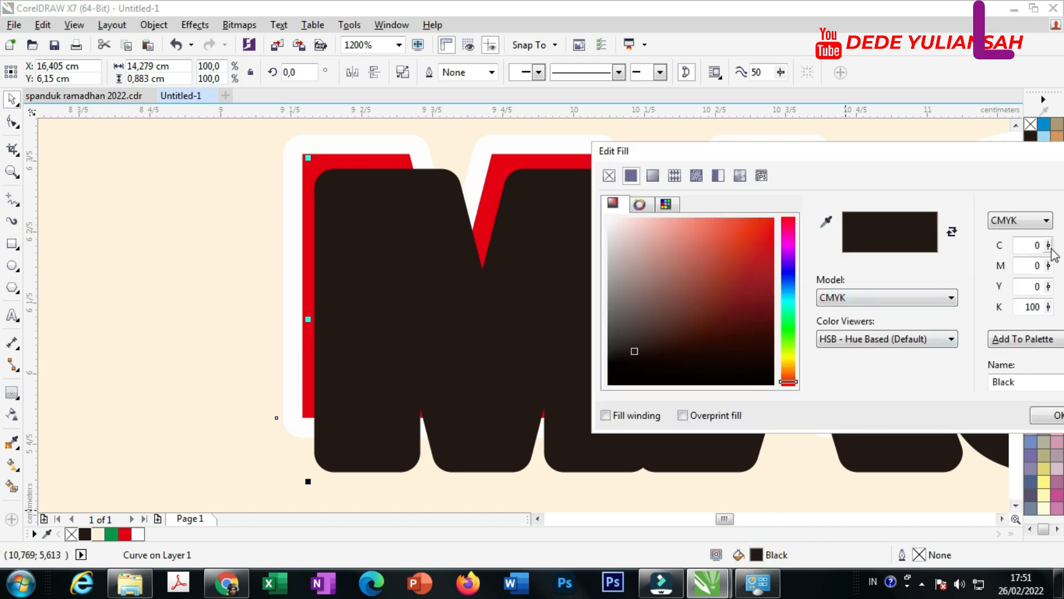
{"action": "left_click_drag", "start_coordinate": [1051, 248], "coordinate": [1059, 160]}
{"action": "left_click_drag", "start_coordinate": [1048, 268], "coordinate": [1049, 177]}
{"action": "left_click_drag", "start_coordinate": [1048, 286], "coordinate": [1052, 201]}
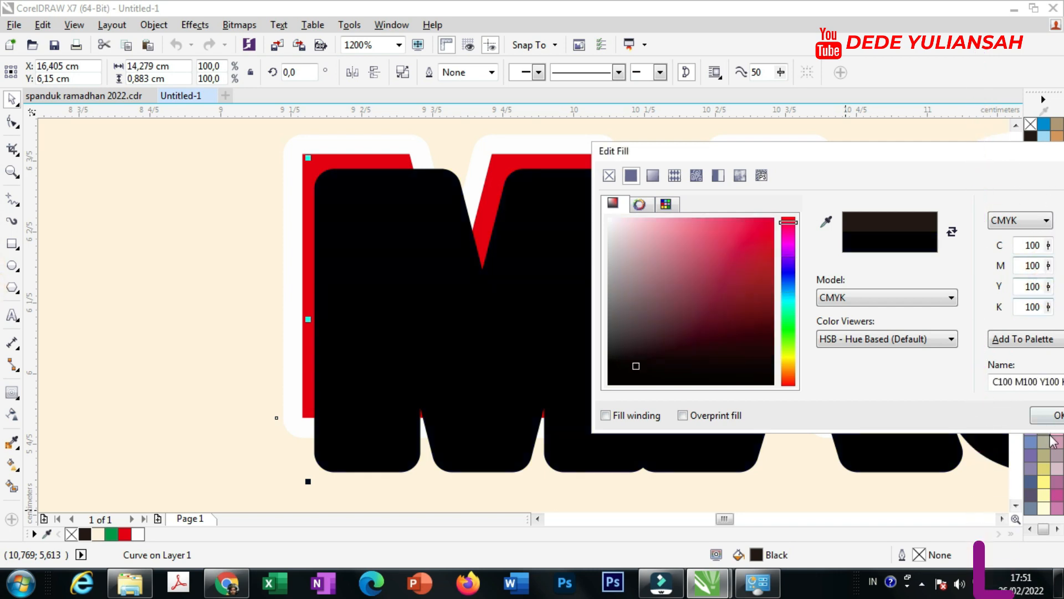
{"action": "left_click_drag", "start_coordinate": [915, 157], "coordinate": [778, 151]}
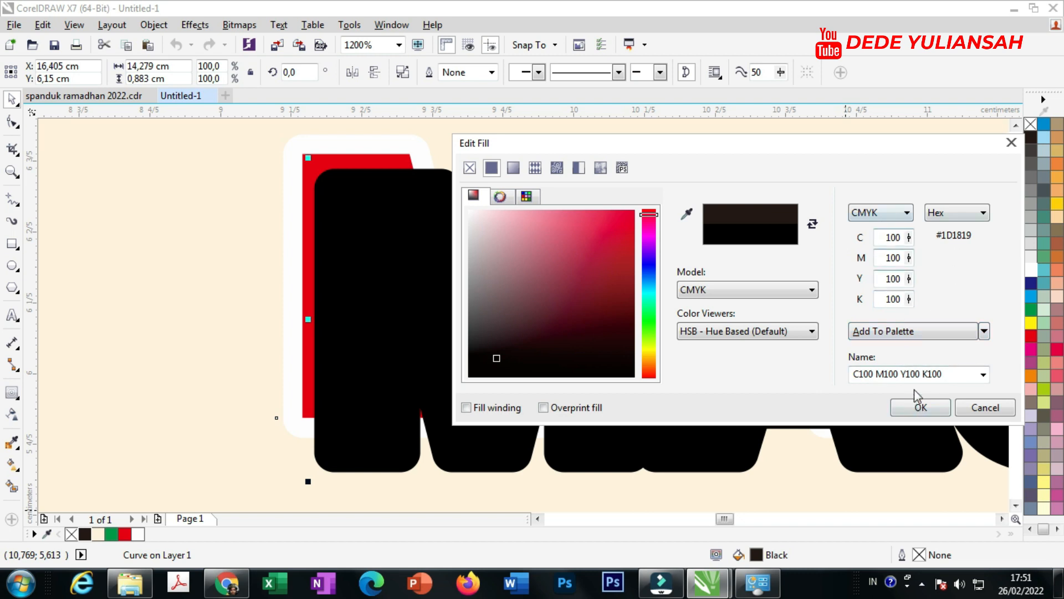
{"action": "left_click", "coordinate": [920, 408]}
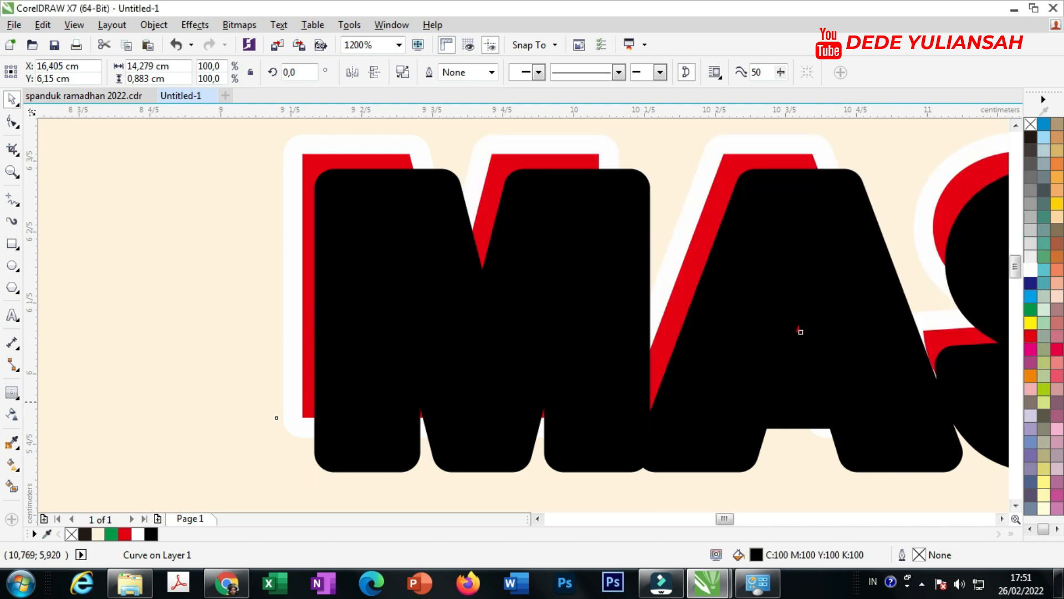
Bring the red heading and its white outline in front of the black duplicate.
{"action": "left_click", "coordinate": [331, 147]}
{"action": "left_click", "coordinate": [331, 136], "text": "shift"}
{"action": "right_click", "coordinate": [330, 138]}
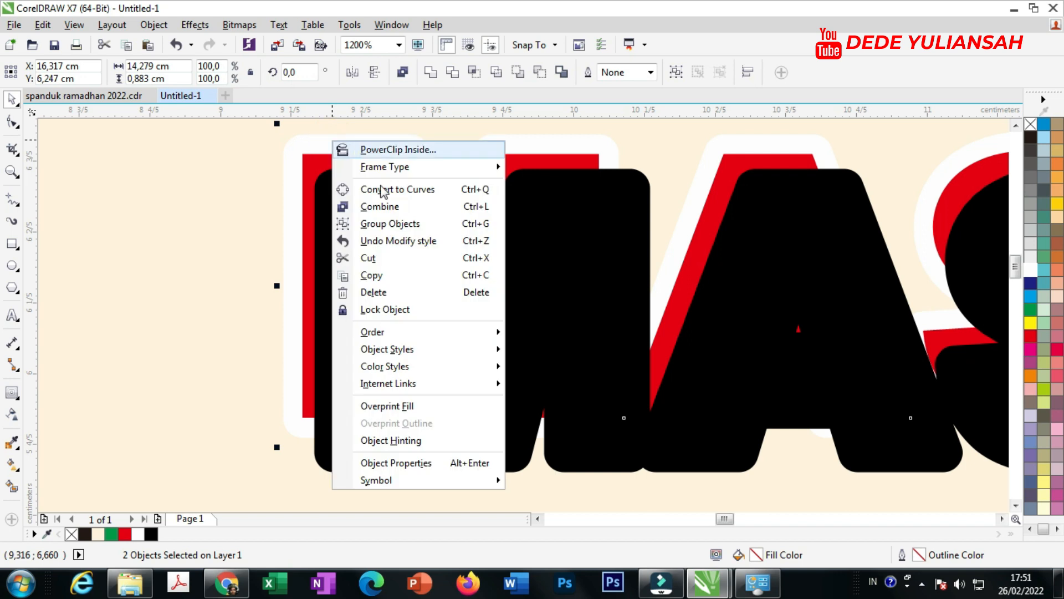
{"action": "mouse_move", "coordinate": [475, 333]}
{"action": "left_click", "coordinate": [543, 333]}
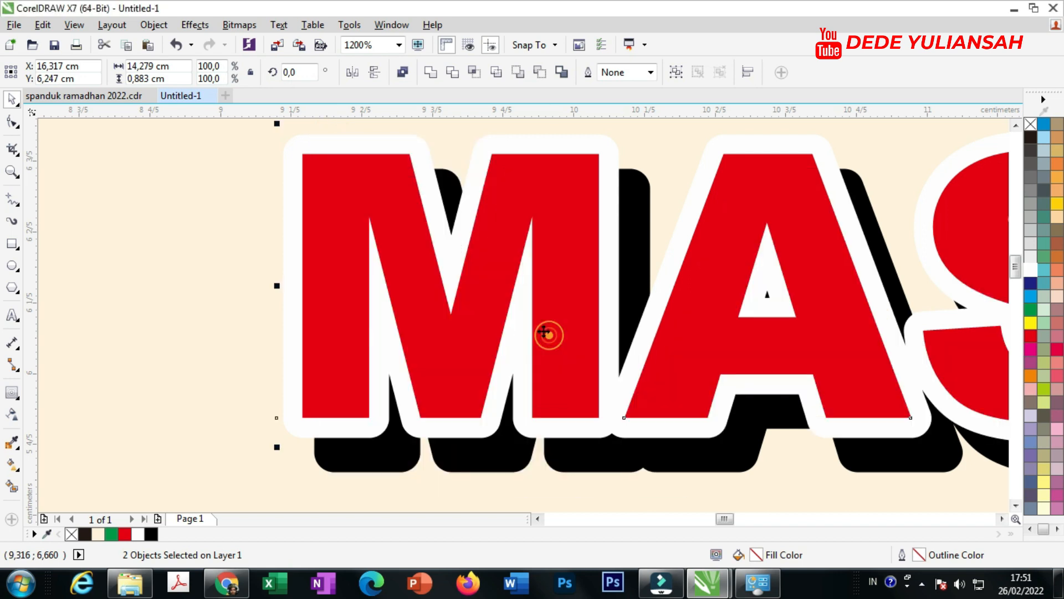
{"action": "scroll", "coordinate": [544, 333], "scroll_direction": "down", "scroll_amount": 3}
{"action": "left_click", "coordinate": [361, 404]}
{"action": "scroll", "coordinate": [403, 346], "scroll_direction": "up", "scroll_amount": 5}
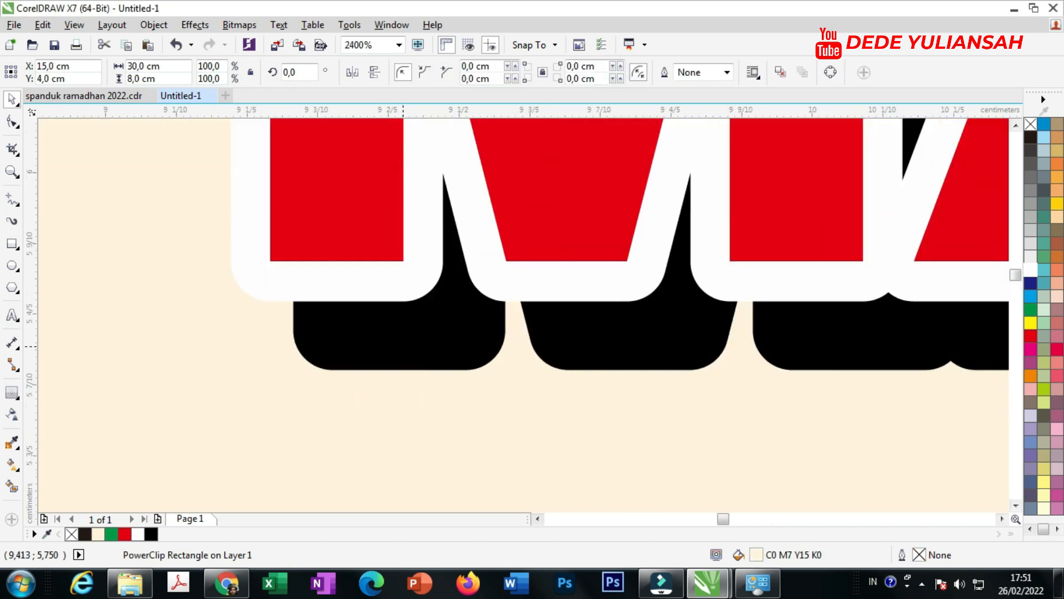
Move the black duplicate of the heading closer behind the letters, centred at about X 16.354 cm, Y 6.165 cm.
{"action": "left_click", "coordinate": [403, 346]}
{"action": "scroll", "coordinate": [340, 370], "scroll_direction": "down", "scroll_amount": 4}
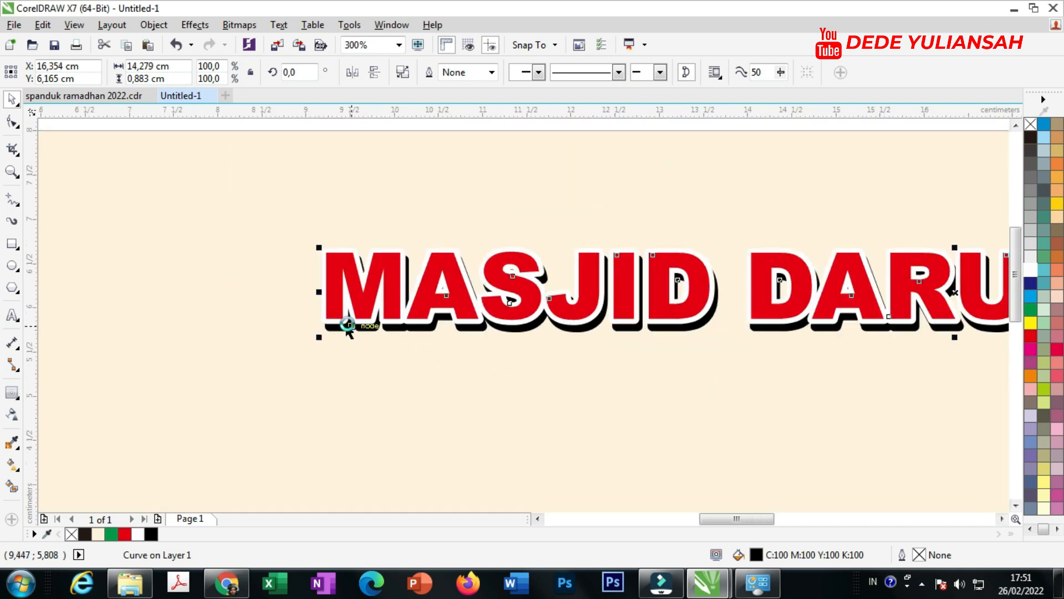
{"action": "scroll", "coordinate": [348, 331], "scroll_direction": "down", "scroll_amount": 2}
{"action": "scroll", "coordinate": [506, 301], "scroll_direction": "up", "scroll_amount": 1}
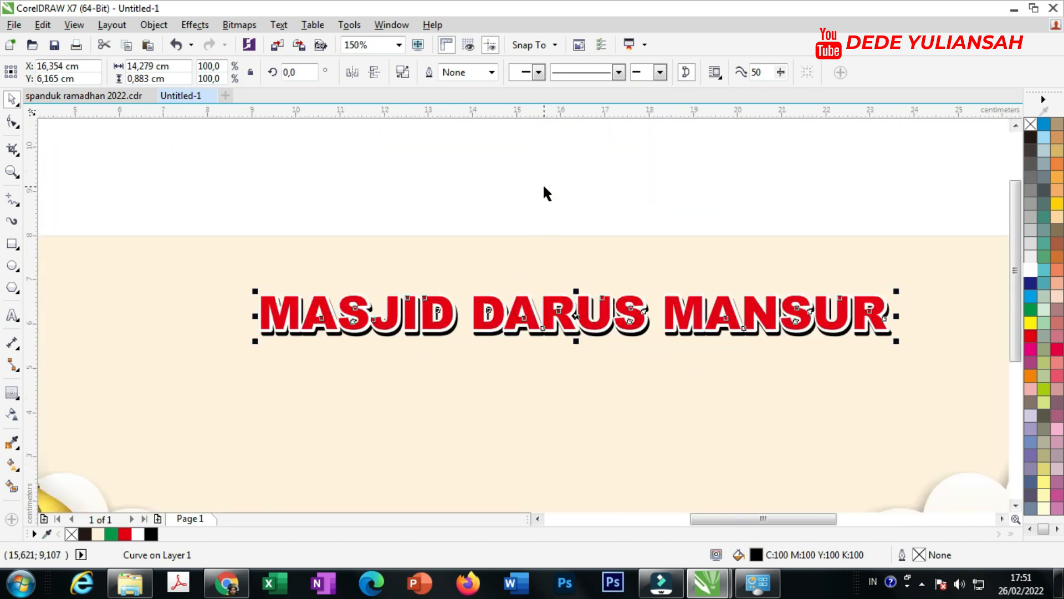
{"action": "left_click", "coordinate": [544, 187]}
Bring the brown Brush Script letter M from beside the page onto the banner, just below the red heading.
{"action": "scroll", "coordinate": [559, 232], "scroll_direction": "down", "scroll_amount": 1}
{"action": "left_click_drag", "start_coordinate": [945, 291], "coordinate": [498, 304]}
{"action": "scroll", "coordinate": [497, 304], "scroll_direction": "up", "scroll_amount": 1}
Replace the brown script letter with the word "Mengucapkan".
{"action": "double_click", "coordinate": [497, 305]}
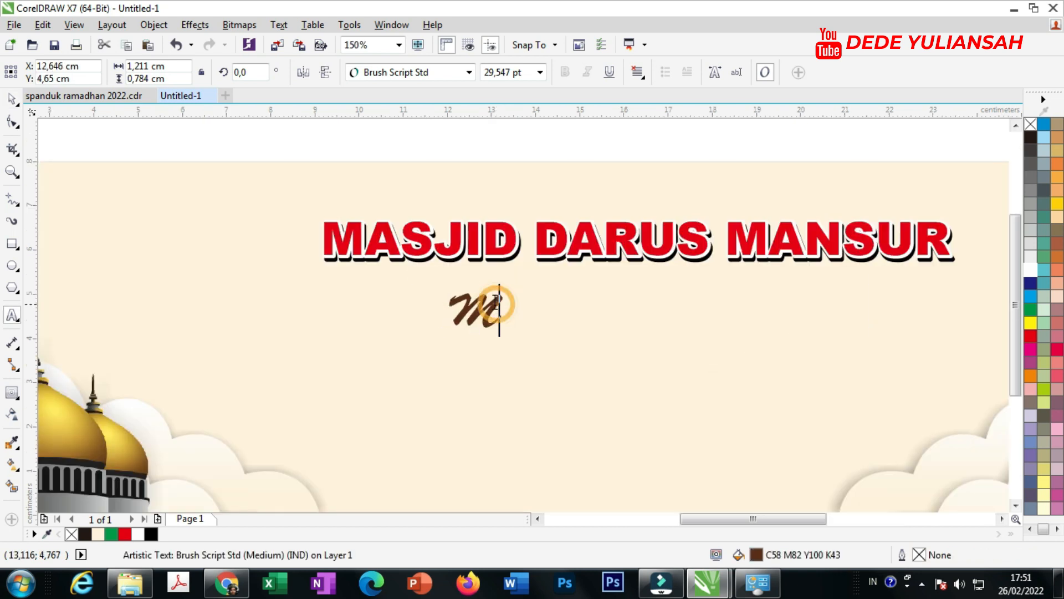
{"action": "key", "text": "ctrl+a"}
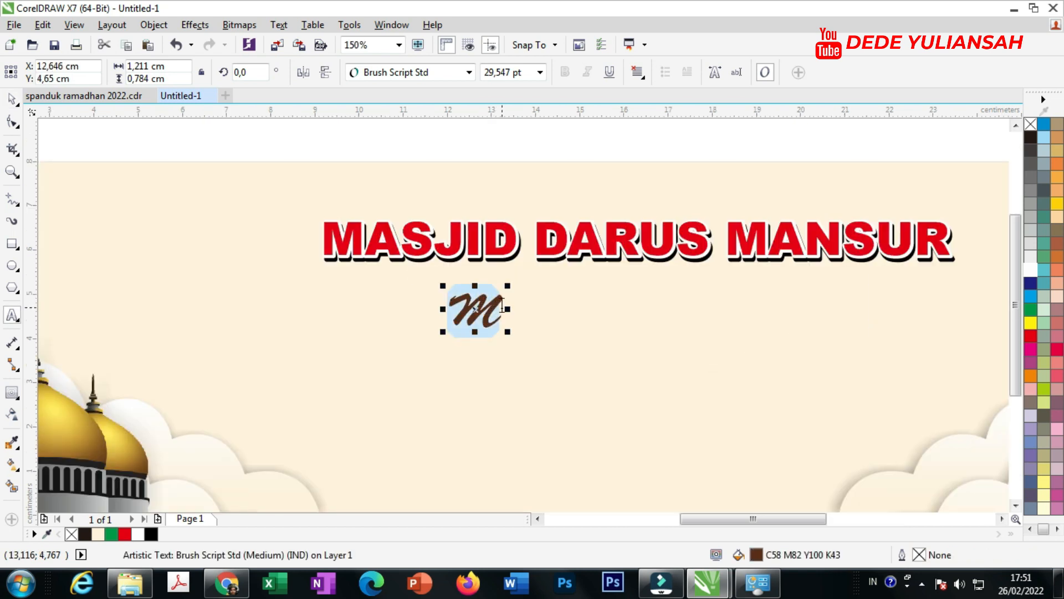
{"action": "type", "text": "ME"}
{"action": "key", "text": "Caps_Lock"}
{"action": "key", "text": "BackSpace"}
{"action": "type", "text": "engucapkan"}
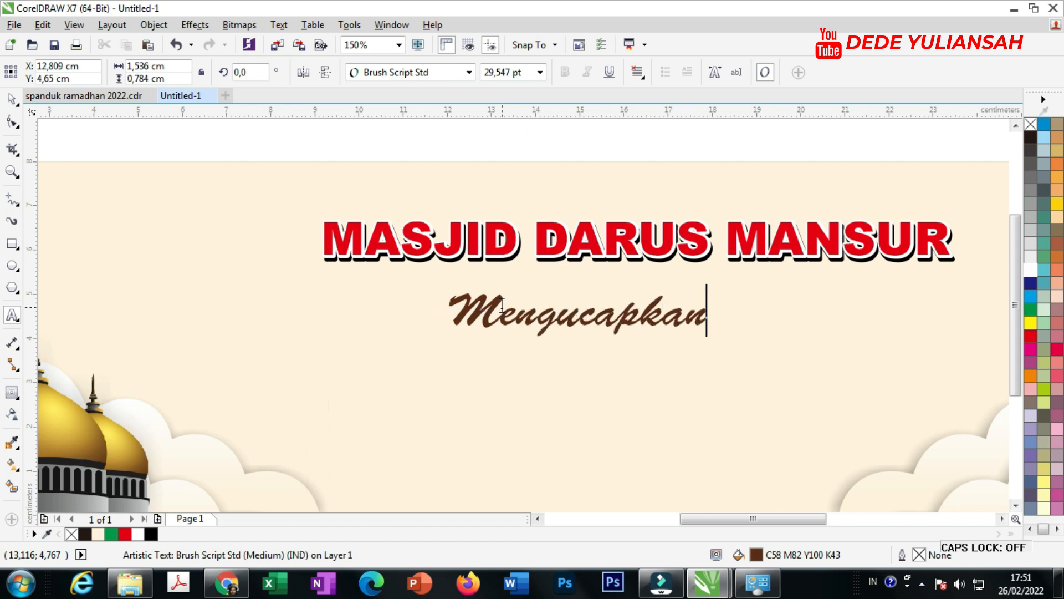
{"action": "left_click", "coordinate": [11, 101]}
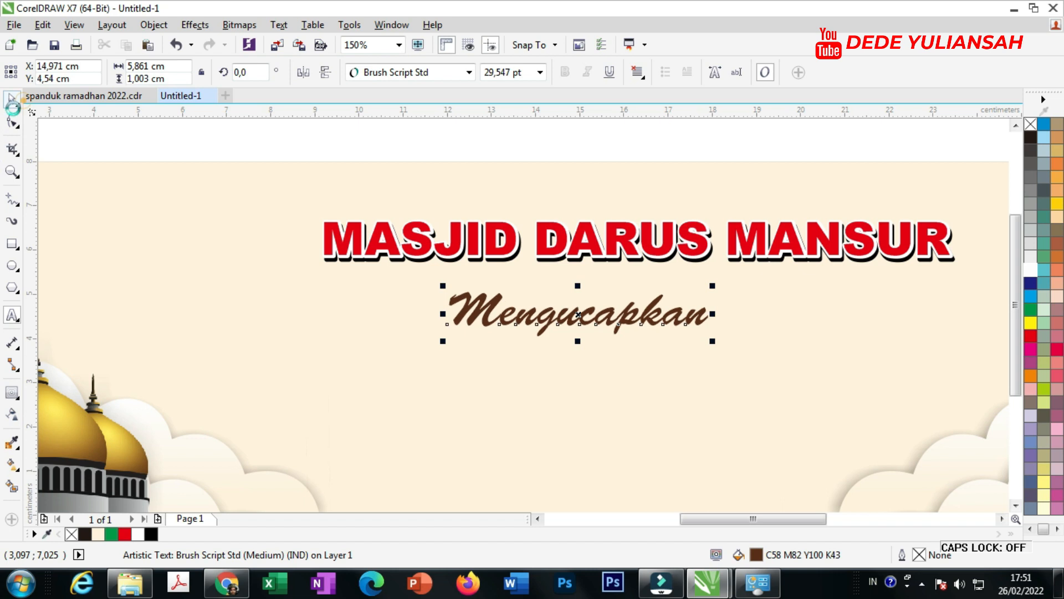
Add a one-step white outside contour to "Mengucapkan" with an offset of about 0.069 cm.
{"action": "left_click", "coordinate": [11, 392]}
{"action": "scroll", "coordinate": [488, 308], "scroll_direction": "up", "scroll_amount": 2}
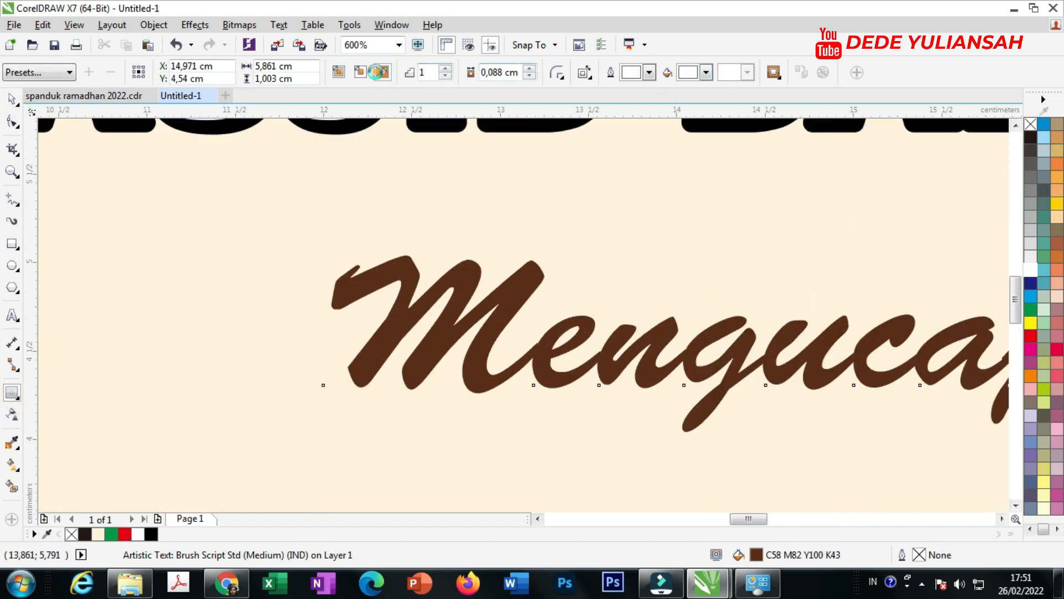
{"action": "left_click", "coordinate": [378, 73]}
{"action": "scroll", "coordinate": [311, 351], "scroll_direction": "up", "scroll_amount": 1}
{"action": "left_click_drag", "start_coordinate": [320, 336], "coordinate": [325, 335]}
{"action": "left_click", "coordinate": [12, 98]}
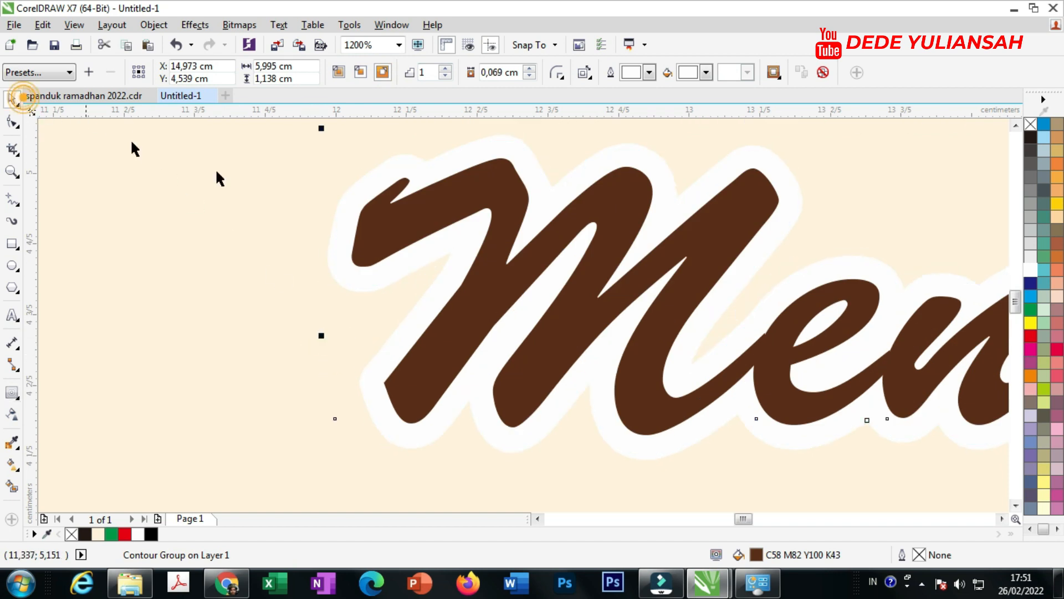
Move the outlined "Mengucapkan" up close beneath the heading and centre it horizontally on the heading.
{"action": "scroll", "coordinate": [415, 262], "scroll_direction": "down", "scroll_amount": 4}
{"action": "scroll", "coordinate": [495, 254], "scroll_direction": "up", "scroll_amount": 1}
{"action": "left_click_drag", "start_coordinate": [456, 262], "coordinate": [491, 238]}
{"action": "left_click", "coordinate": [497, 206], "text": "shift"}
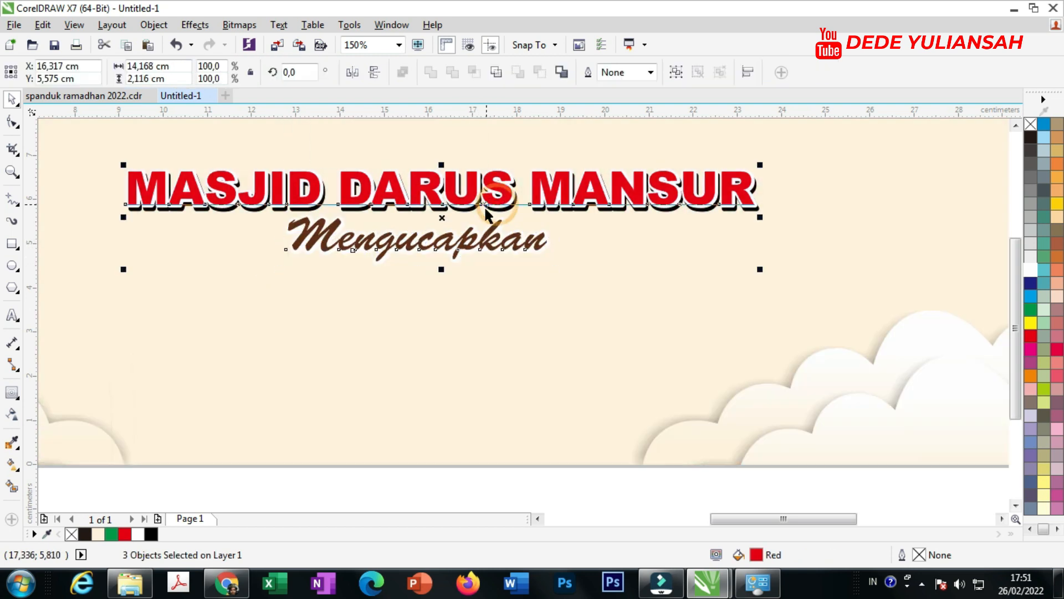
{"action": "key", "text": "c"}
{"action": "left_click", "coordinate": [455, 309]}
{"action": "scroll", "coordinate": [450, 244], "scroll_direction": "up", "scroll_amount": 1}
{"action": "left_click", "coordinate": [450, 244]}
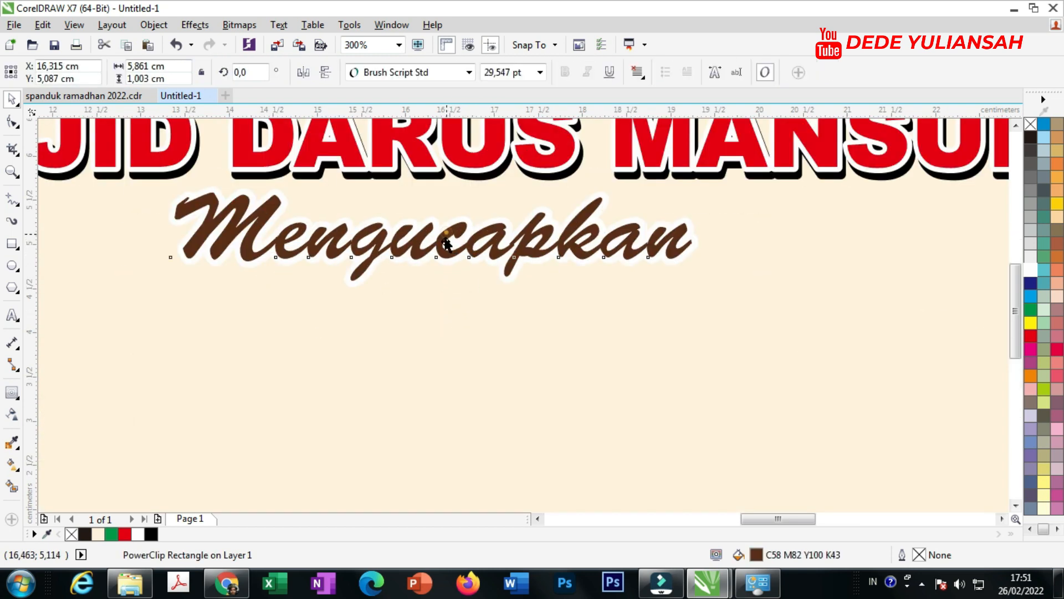
Bring the green Arial Black letter M from beside the page onto the banner, below "Mengucapkan".
{"action": "scroll", "coordinate": [450, 244], "scroll_direction": "down", "scroll_amount": 2}
{"action": "left_click", "coordinate": [491, 387]}
{"action": "left_click_drag", "start_coordinate": [821, 271], "coordinate": [319, 271]}
{"action": "scroll", "coordinate": [316, 287], "scroll_direction": "up", "scroll_amount": 1}
Extend the green letter M into the text "Marhaban Ya Ramadhan".
{"action": "double_click", "coordinate": [329, 264]}
{"action": "key", "text": "Escape"}
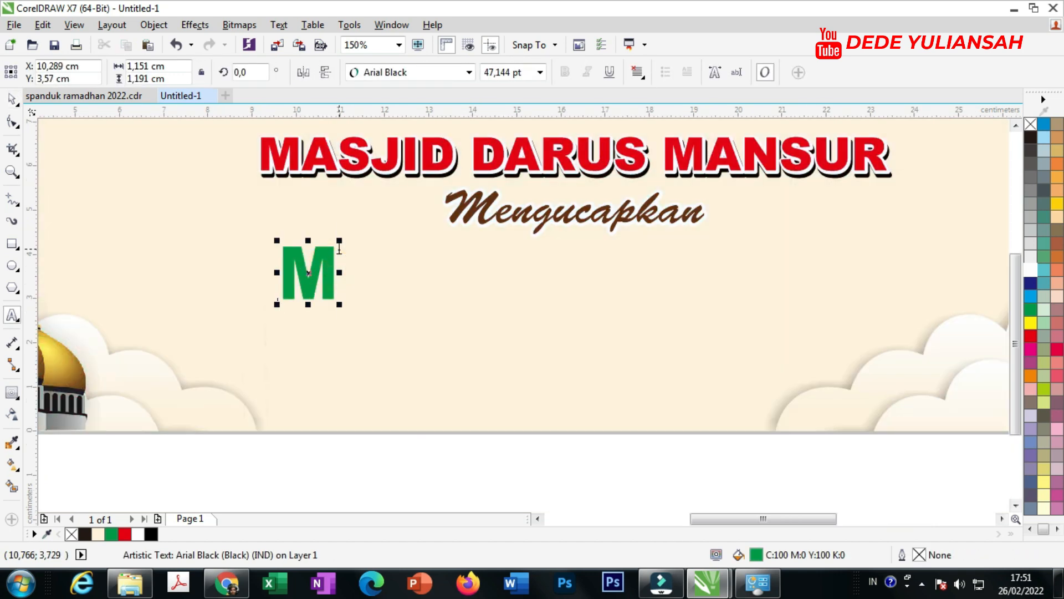
{"action": "type", "text": "arh"}
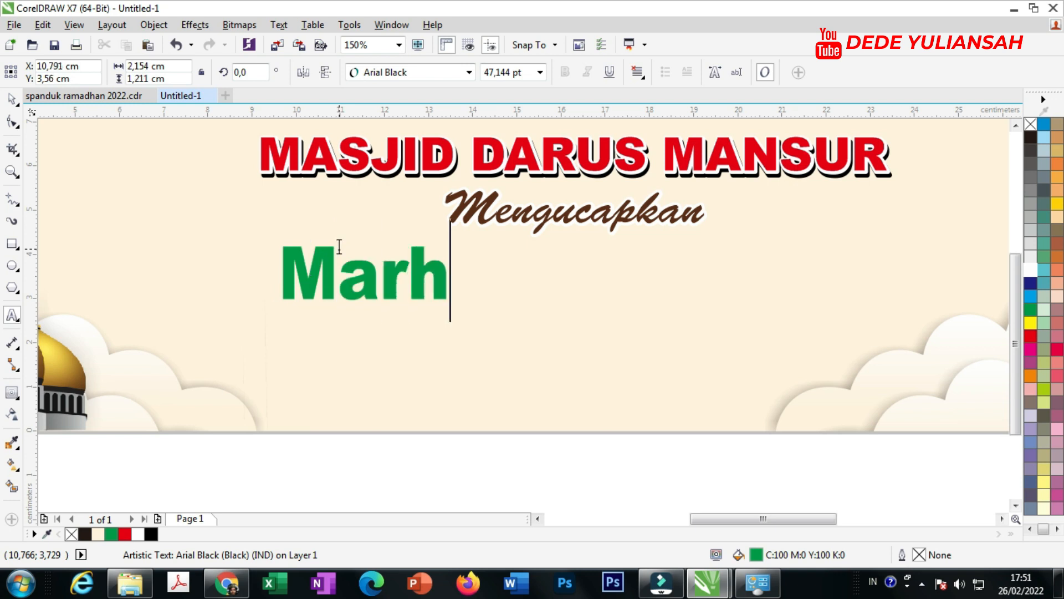
{"action": "type", "text": "aban Ya "}
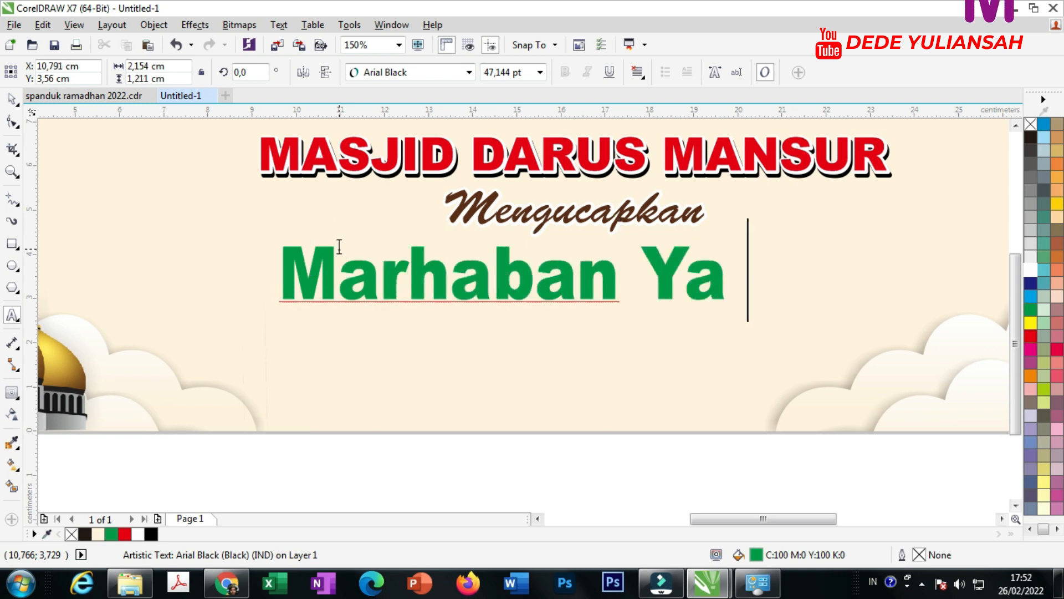
{"action": "type", "text": "Ramadhan"}
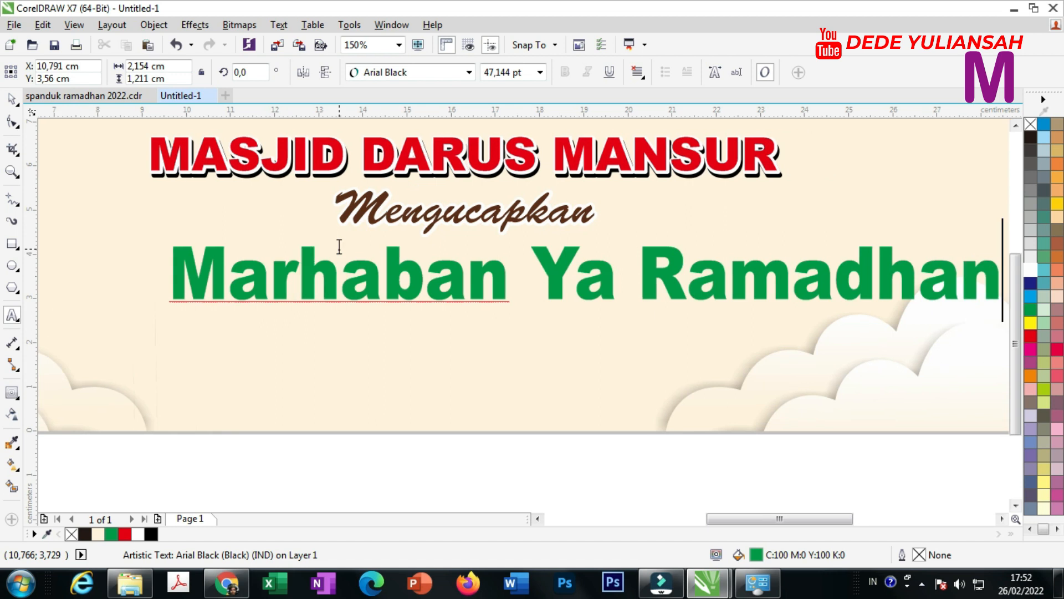
{"action": "left_click", "coordinate": [12, 100]}
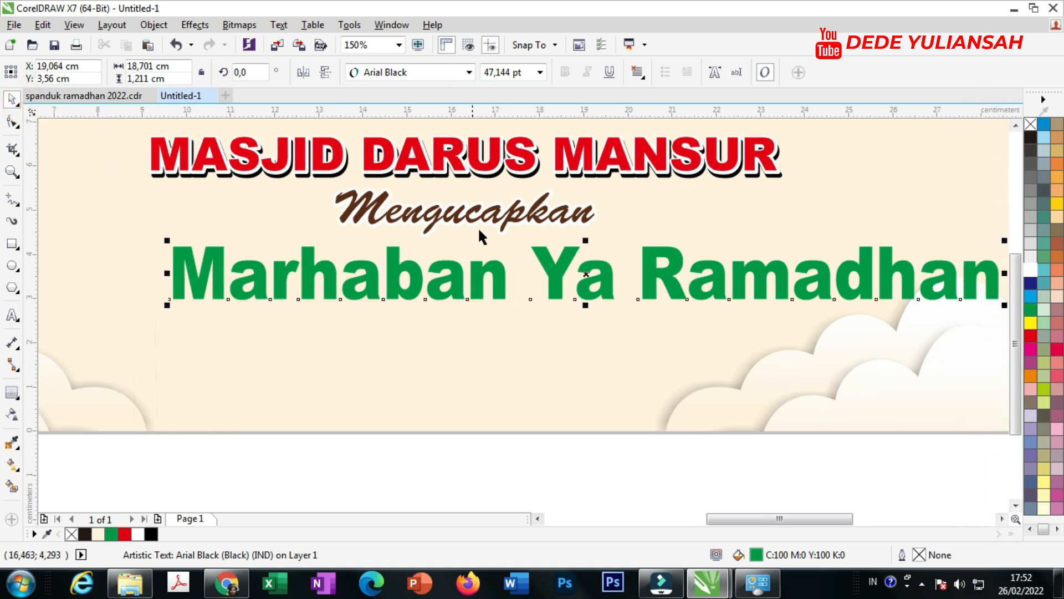
Centre "Marhaban Ya Ramadhan" horizontally on the red heading.
{"action": "left_click", "coordinate": [465, 172], "text": "shift"}
{"action": "key", "text": "c"}
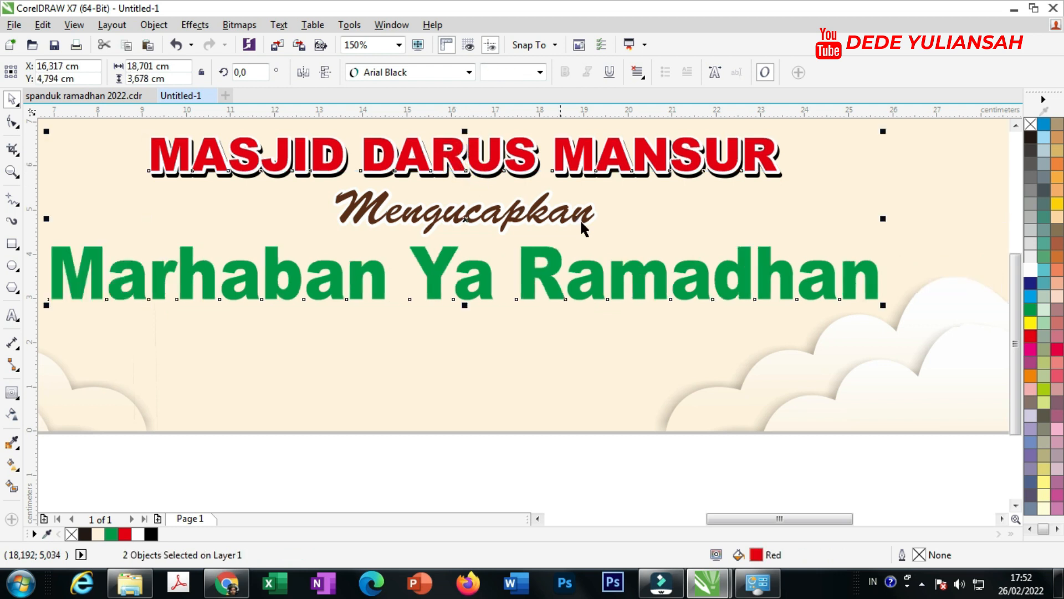
{"action": "scroll", "coordinate": [571, 330], "scroll_direction": "down", "scroll_amount": 2}
{"action": "left_click", "coordinate": [516, 384]}
Add a one-step white outside contour with a 0.088 cm offset to "Marhaban Ya Ramadhan".
{"action": "scroll", "coordinate": [337, 254], "scroll_direction": "up", "scroll_amount": 4}
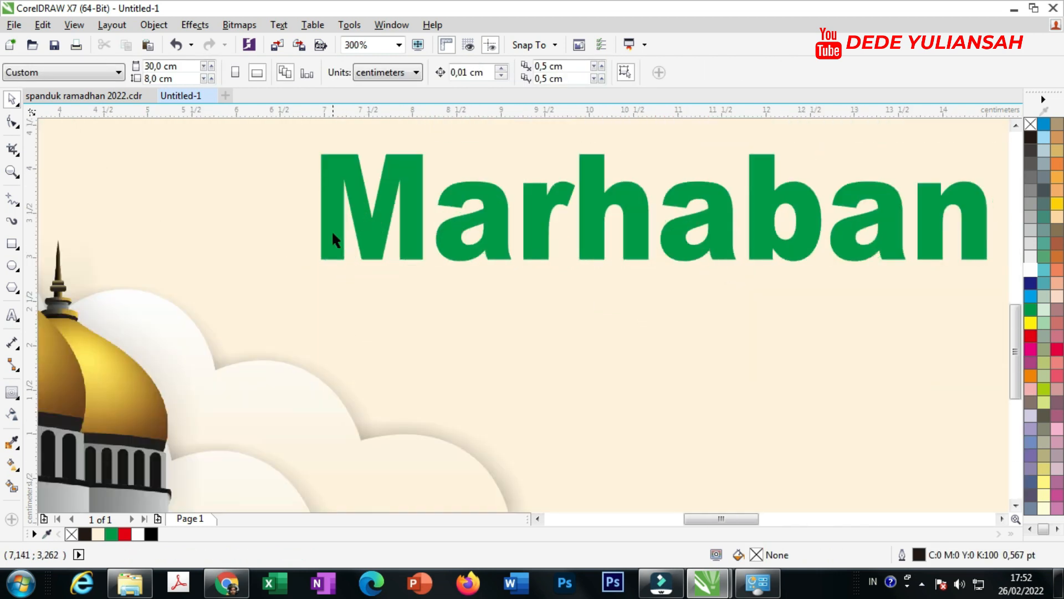
{"action": "left_click", "coordinate": [332, 232]}
{"action": "left_click", "coordinate": [12, 393]}
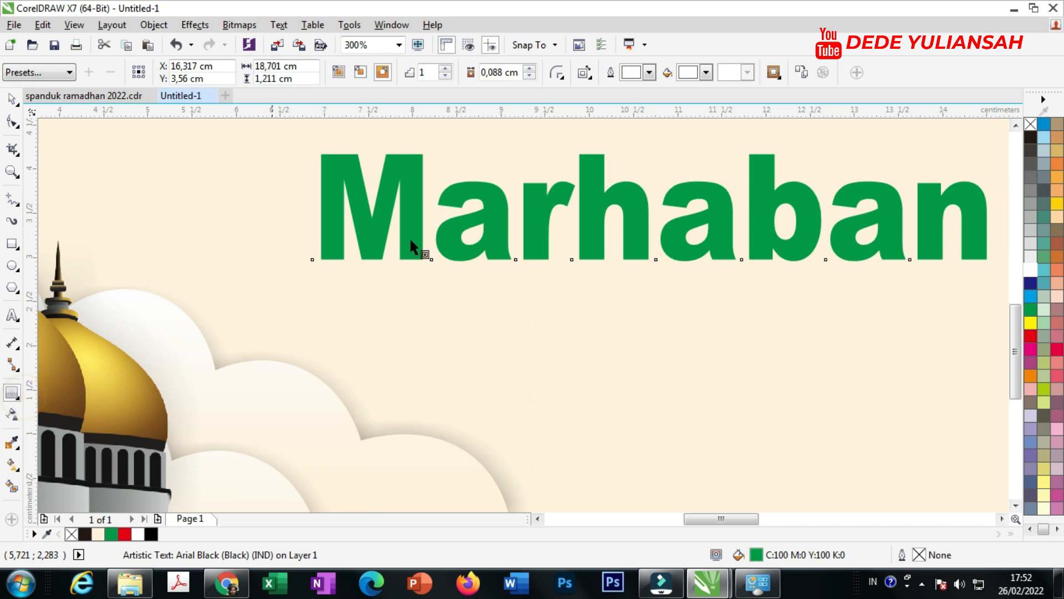
{"action": "left_click", "coordinate": [383, 72]}
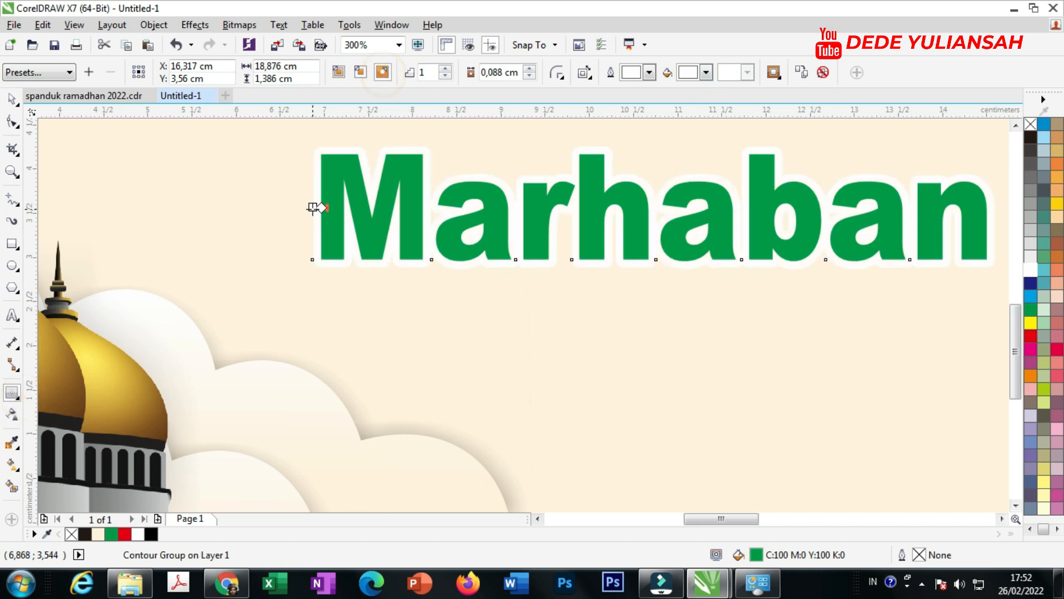
{"action": "scroll", "coordinate": [312, 205], "scroll_direction": "up", "scroll_amount": 4}
{"action": "left_click", "coordinate": [314, 204]}
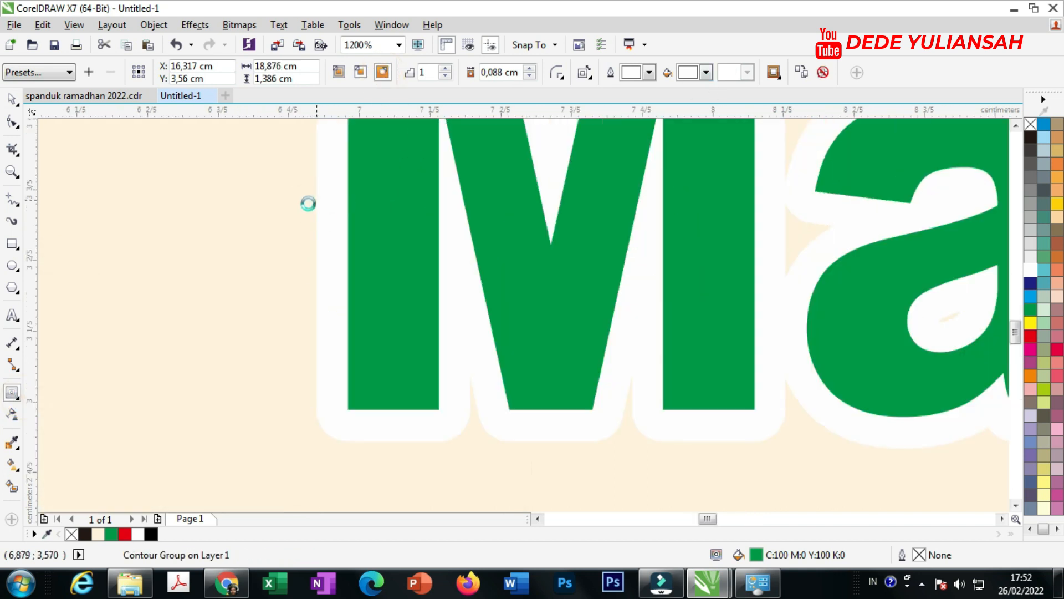
Break the green text's contour group apart and duplicate its white outline about 0.16 cm to the right and 0.08 cm lower.
{"action": "left_click", "coordinate": [11, 100]}
{"action": "left_click", "coordinate": [174, 285]}
{"action": "left_click", "coordinate": [325, 339]}
{"action": "right_click", "coordinate": [326, 342]}
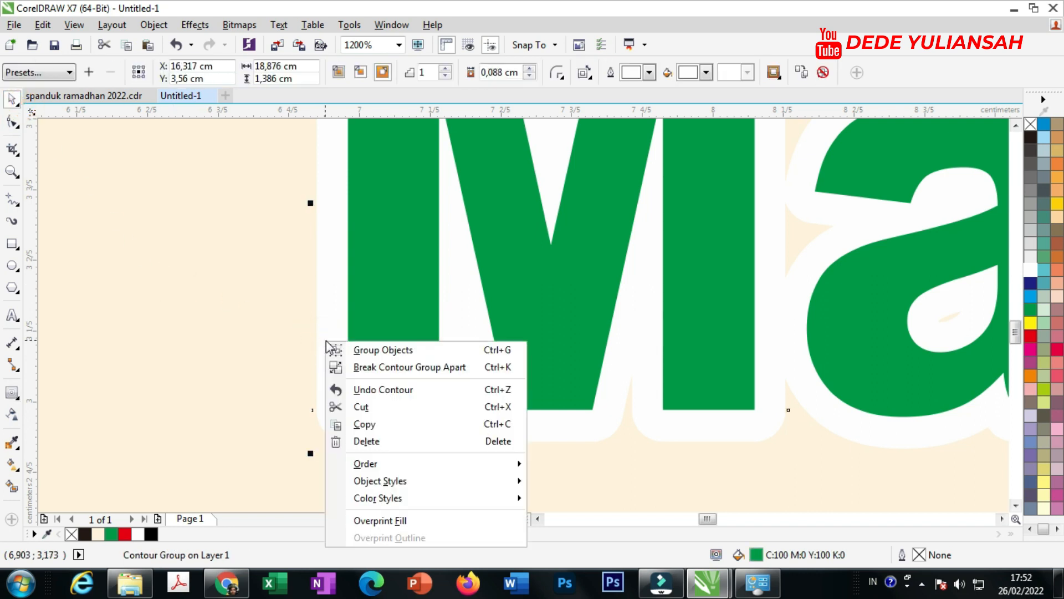
{"action": "left_click", "coordinate": [376, 367]}
{"action": "left_click_drag", "start_coordinate": [331, 352], "coordinate": [390, 391]}
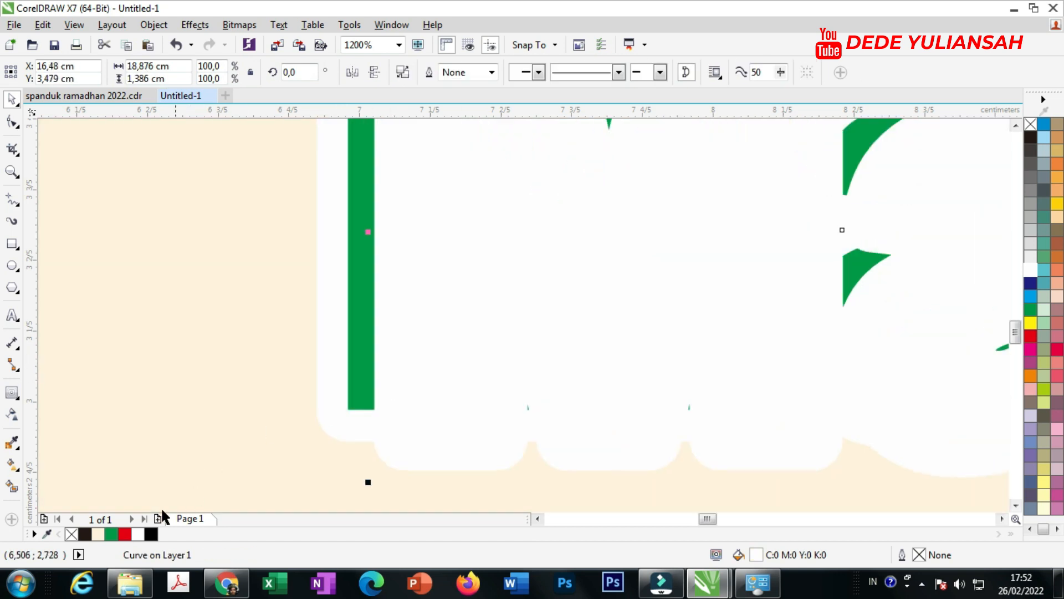
Fill the duplicated outline with rich black and bring the green text and its white outline to the front of the page.
{"action": "left_click", "coordinate": [151, 535]}
{"action": "left_click", "coordinate": [335, 384]}
{"action": "left_click", "coordinate": [335, 385], "text": "shift"}
{"action": "right_click", "coordinate": [335, 386]}
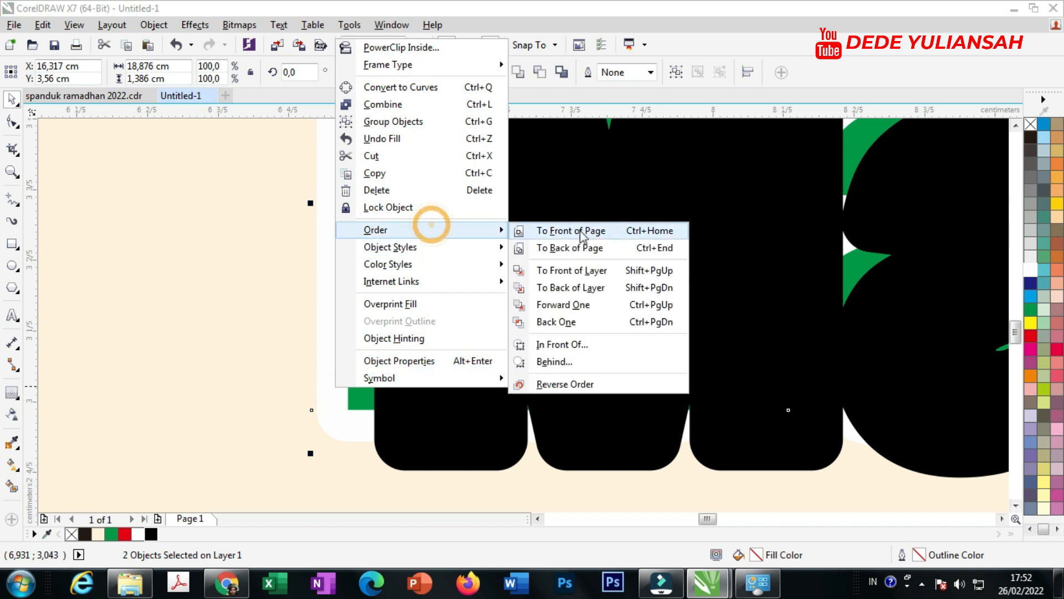
{"action": "left_click", "coordinate": [587, 230]}
{"action": "scroll", "coordinate": [225, 340], "scroll_direction": "down", "scroll_amount": 5}
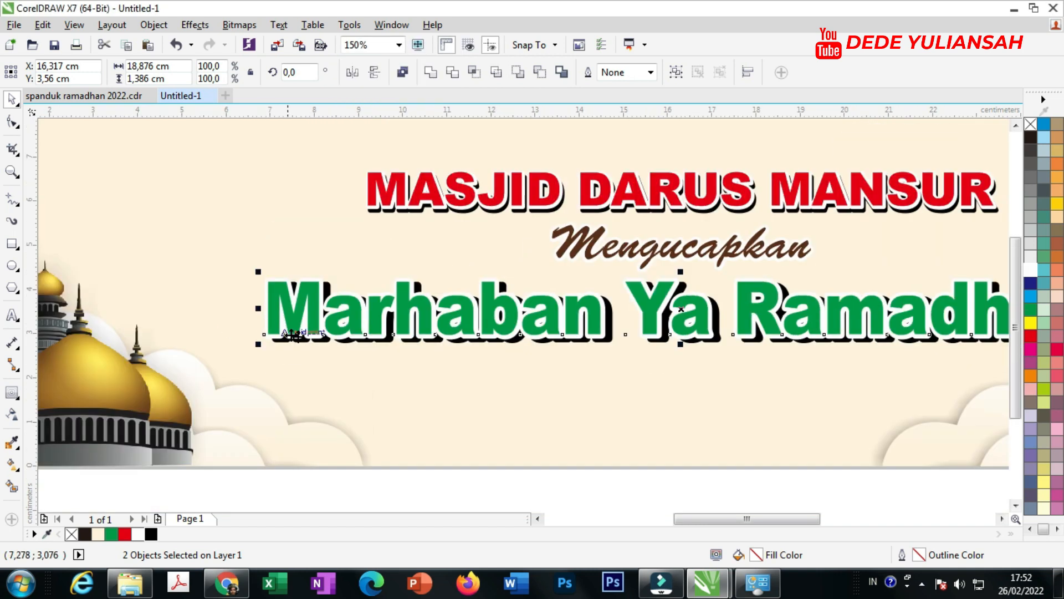
{"action": "left_click", "coordinate": [381, 479]}
Shift the black copy behind "Marhaban Ya Ramadhan" about 0.12 cm to the left and slightly lower.
{"action": "scroll", "coordinate": [286, 352], "scroll_direction": "up", "scroll_amount": 3}
{"action": "left_click_drag", "start_coordinate": [262, 272], "coordinate": [219, 274]}
{"action": "scroll", "coordinate": [350, 294], "scroll_direction": "down", "scroll_amount": 3}
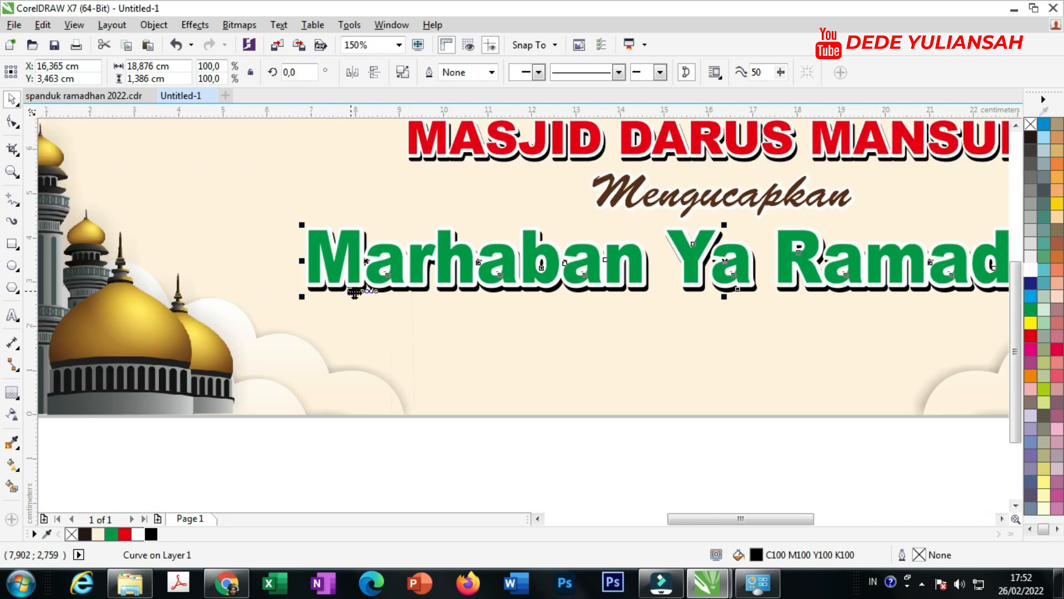
{"action": "scroll", "coordinate": [714, 278], "scroll_direction": "up", "scroll_amount": 3}
{"action": "left_click_drag", "start_coordinate": [546, 323], "coordinate": [548, 334]}
{"action": "scroll", "coordinate": [555, 332], "scroll_direction": "down", "scroll_amount": 4}
{"action": "left_click", "coordinate": [596, 407]}
Bring the brown Lobster letter S onto the banner below the green text and centre it horizontally on that text.
{"action": "scroll", "coordinate": [539, 271], "scroll_direction": "down", "scroll_amount": 1}
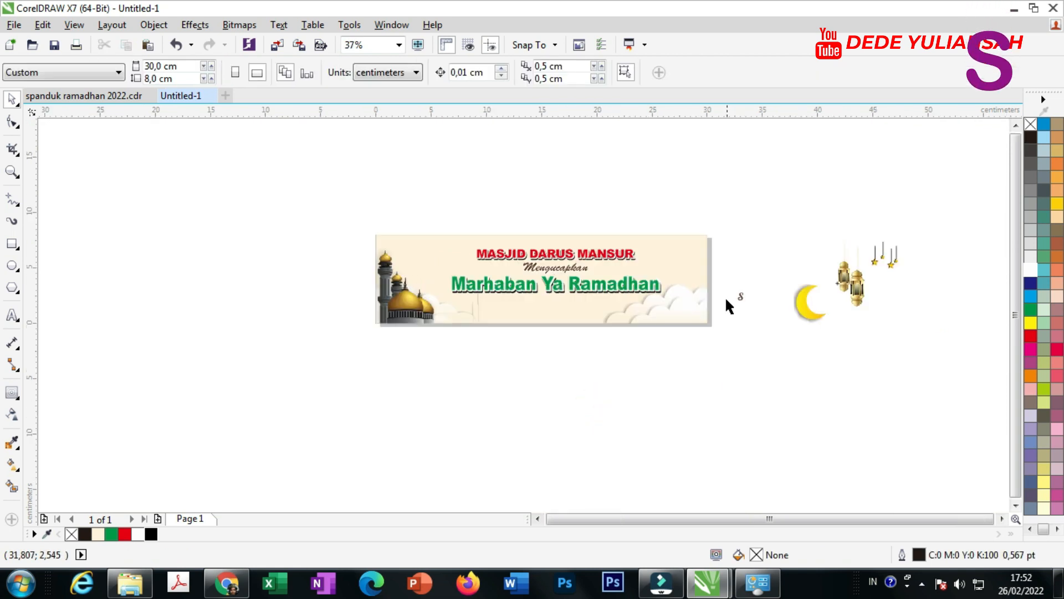
{"action": "scroll", "coordinate": [726, 303], "scroll_direction": "up", "scroll_amount": 1}
{"action": "left_click_drag", "start_coordinate": [755, 296], "coordinate": [319, 304]}
{"action": "scroll", "coordinate": [323, 305], "scroll_direction": "up", "scroll_amount": 2}
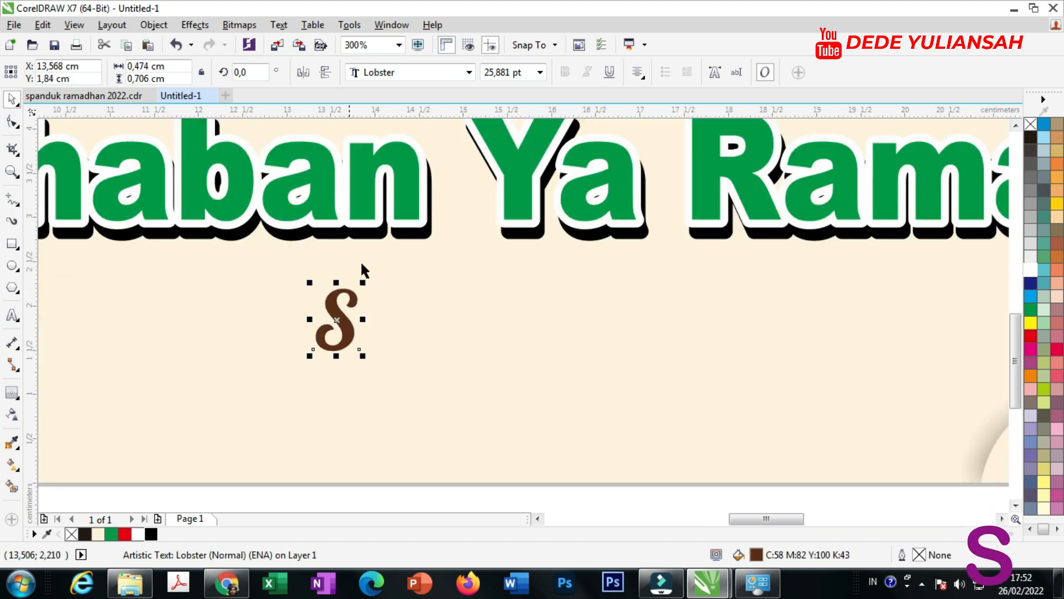
{"action": "left_click", "coordinate": [366, 198], "text": "shift"}
{"action": "key", "text": "c"}
{"action": "left_click", "coordinate": [609, 507]}
Extend the brown Lobster letter S into the line "Selamat Menunaikan Ibadah Puasa".
{"action": "double_click", "coordinate": [591, 335]}
{"action": "type", "text": "e"}
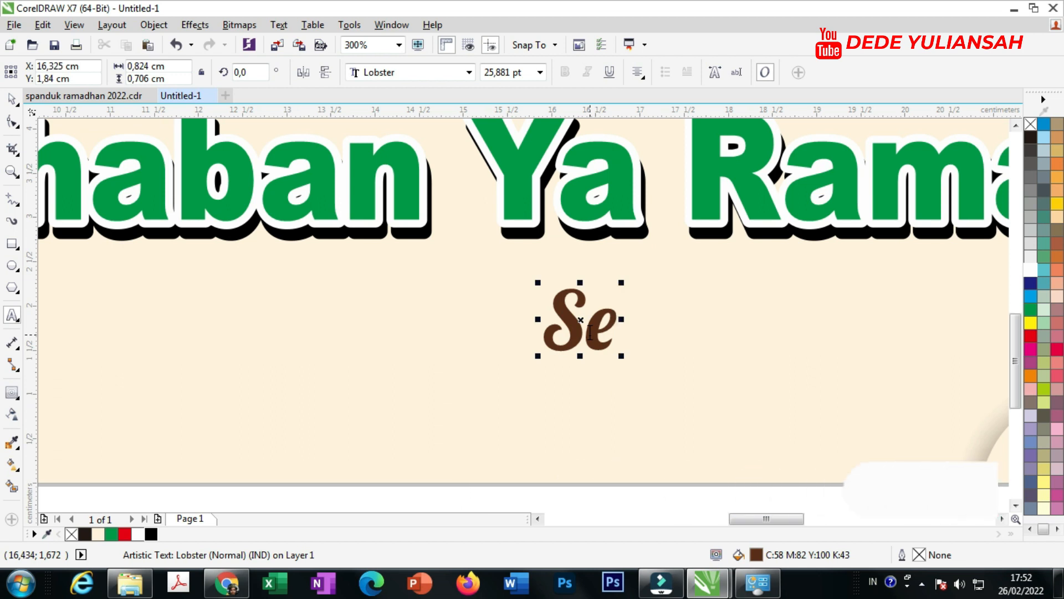
{"action": "type", "text": "lamat Men"}
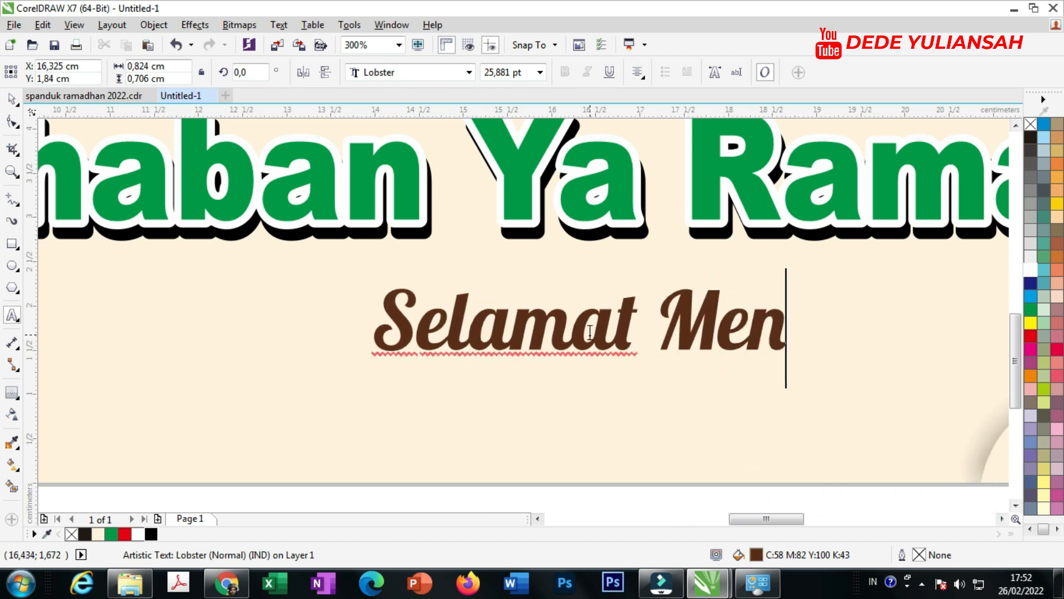
{"action": "type", "text": "unaikan Ibad"}
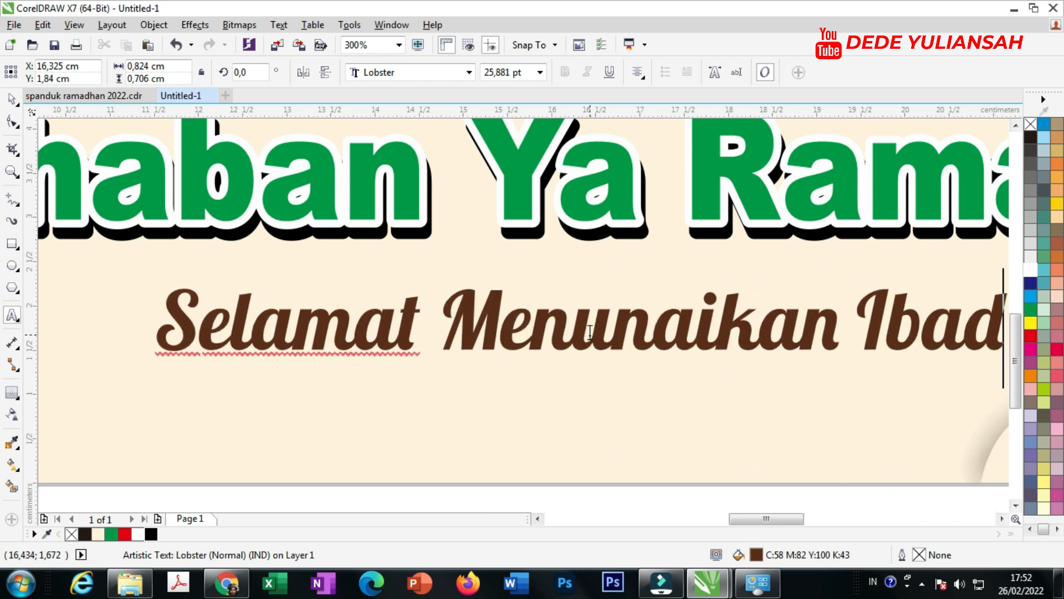
{"action": "type", "text": "ah Puasa"}
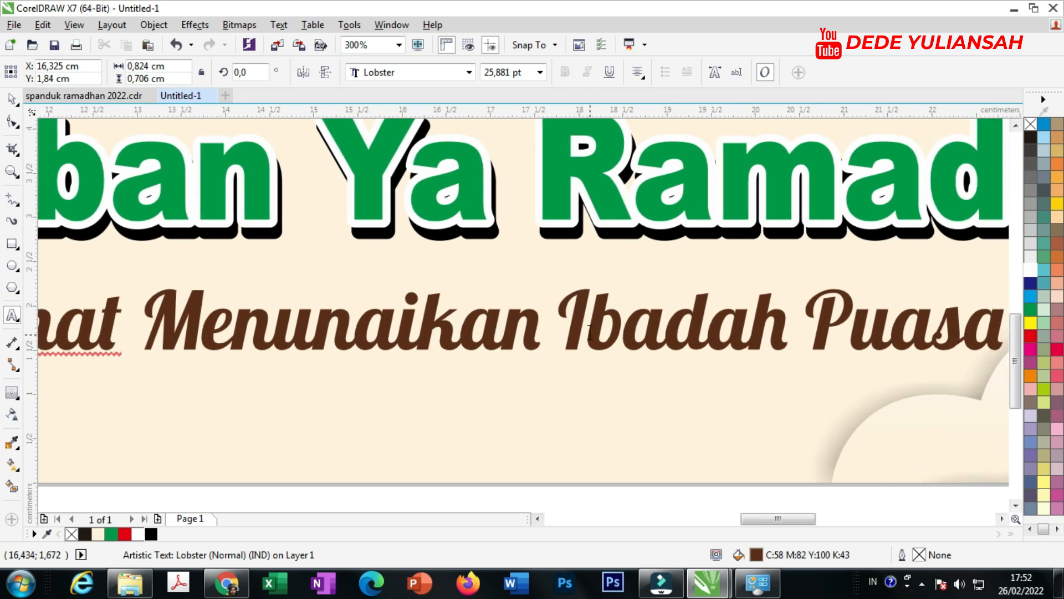
Add a second line reading "1443 H / 2022 M" to the brown Lobster greeting text.
{"action": "key", "text": "Return"}
{"action": "type", "text": "144"}
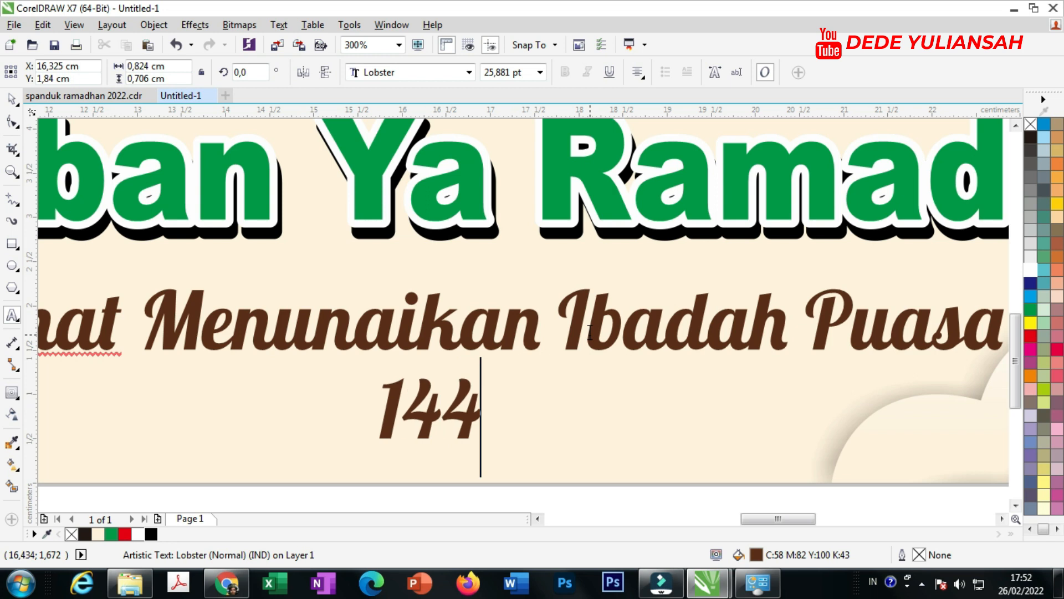
{"action": "type", "text": "3 h /"}
{"action": "key", "text": "BackSpace"}
{"action": "key", "text": "BackSpace"}
{"action": "key", "text": "BackSpace"}
{"action": "type", "text": "H /"}
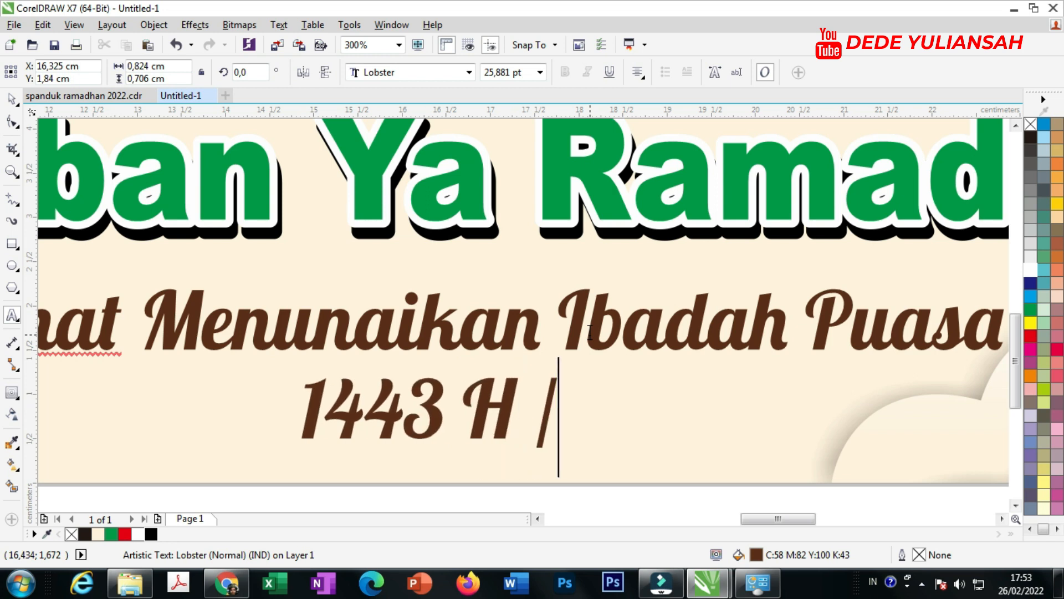
{"action": "type", "text": " 2022"}
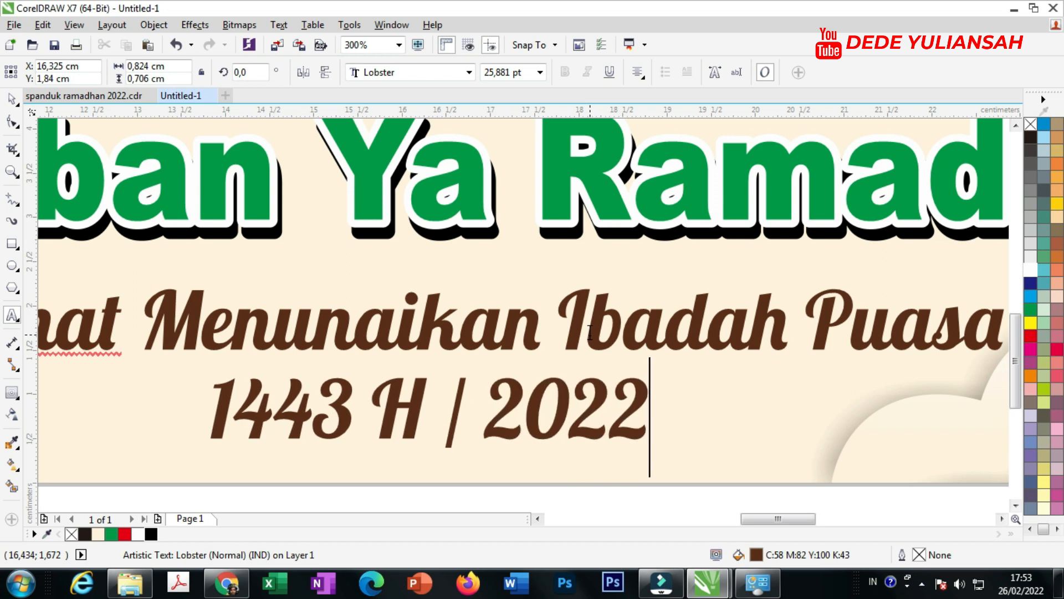
{"action": "type", "text": " m"}
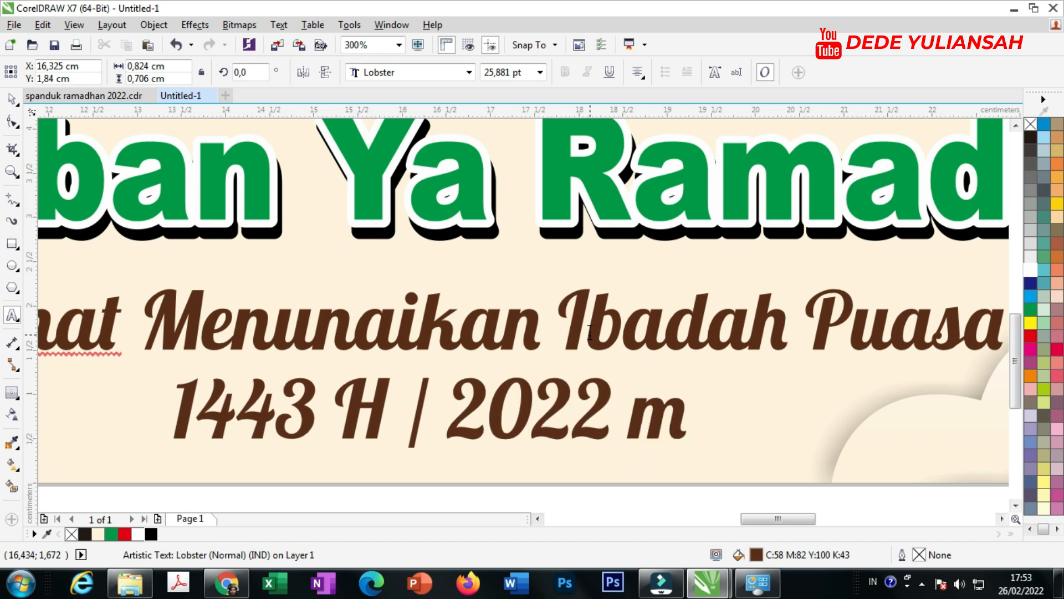
{"action": "key", "text": "BackSpace"}
{"action": "type", "text": "M"}
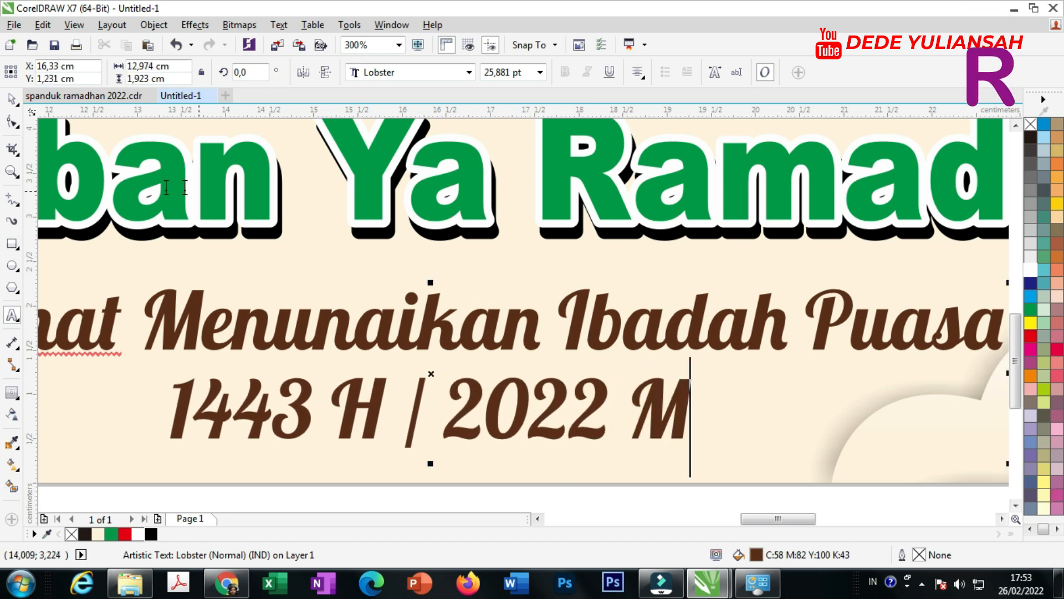
{"action": "left_click", "coordinate": [12, 100]}
{"action": "scroll", "coordinate": [554, 332], "scroll_direction": "down", "scroll_amount": 2}
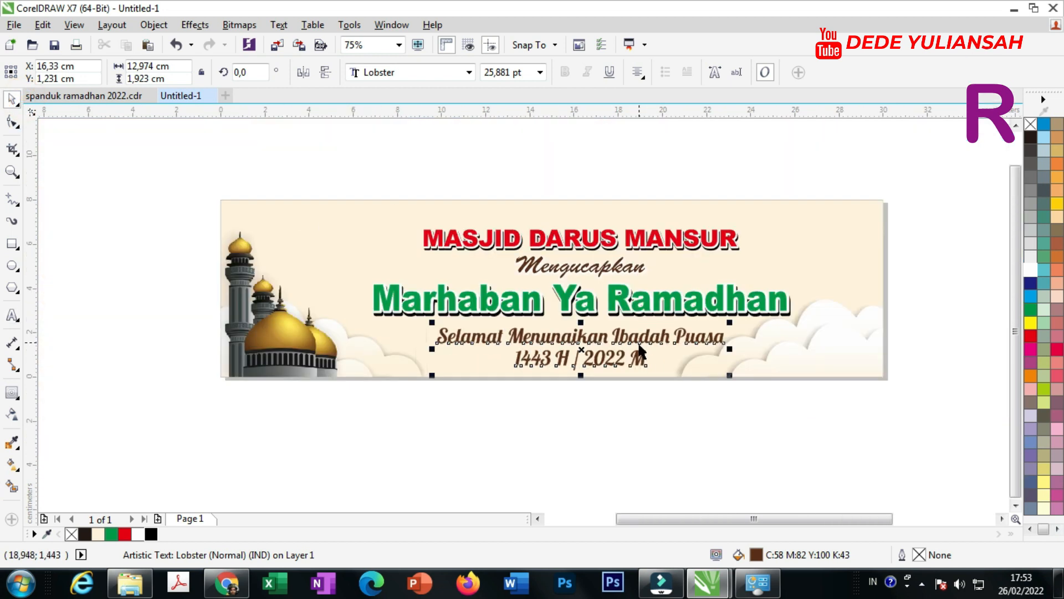
Raise the two-line brown greeting about 0.2 cm and centre it horizontally on the green "Marhaban Ya Ramadhan" heading.
{"action": "scroll", "coordinate": [539, 324], "scroll_direction": "up", "scroll_amount": 1}
{"action": "left_click_drag", "start_coordinate": [539, 325], "coordinate": [533, 316]}
{"action": "left_click", "coordinate": [576, 274], "text": "shift"}
{"action": "key", "text": "c"}
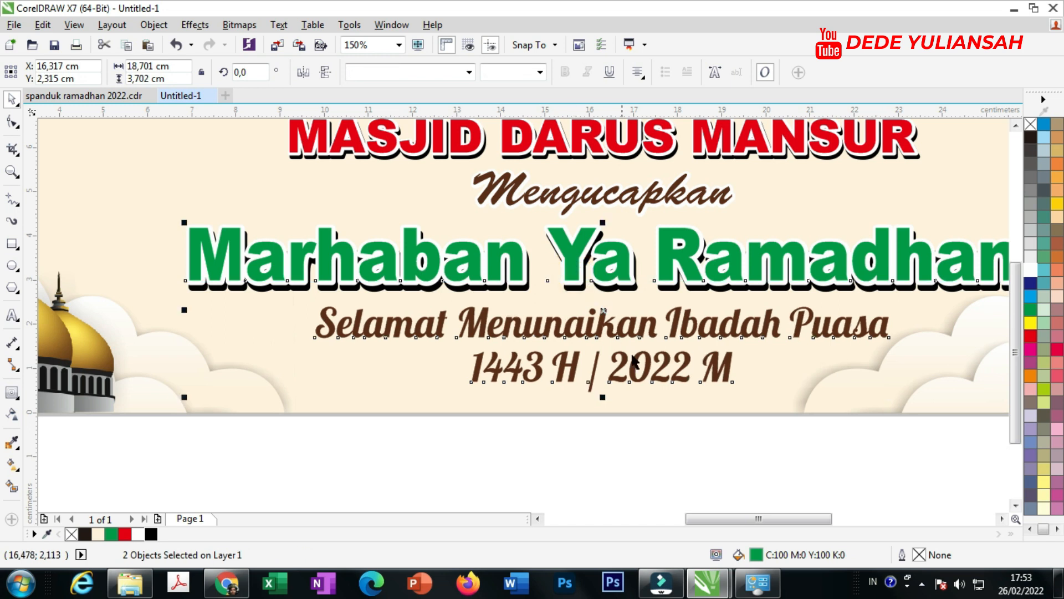
{"action": "left_click", "coordinate": [651, 466]}
Add a one-step white outside contour of 0.063 cm around the two-line Lobster greeting.
{"action": "scroll", "coordinate": [322, 318], "scroll_direction": "up", "scroll_amount": 2}
{"action": "left_click", "coordinate": [323, 321]}
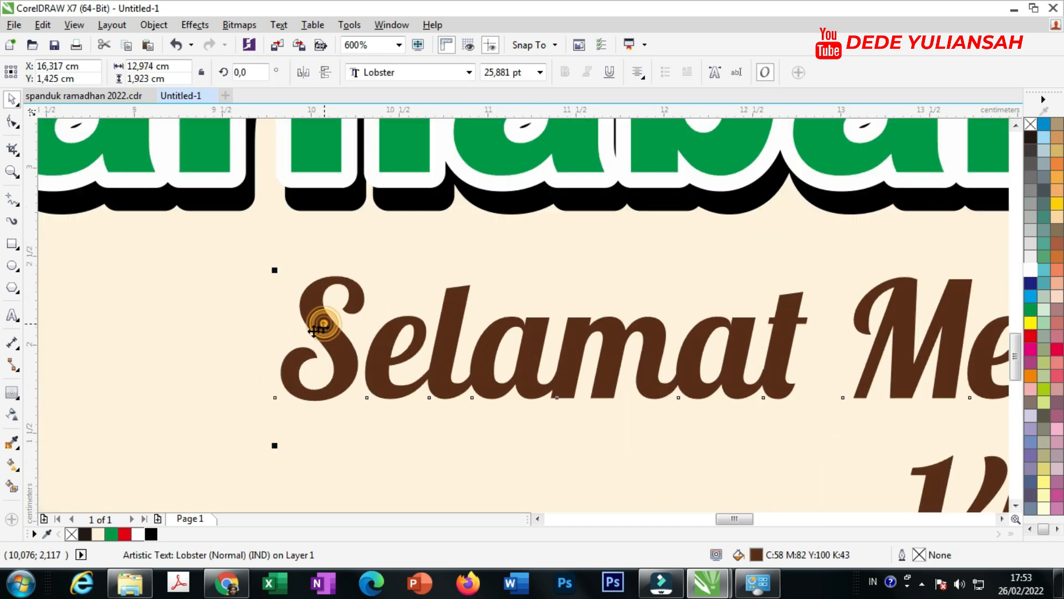
{"action": "left_click", "coordinate": [16, 395]}
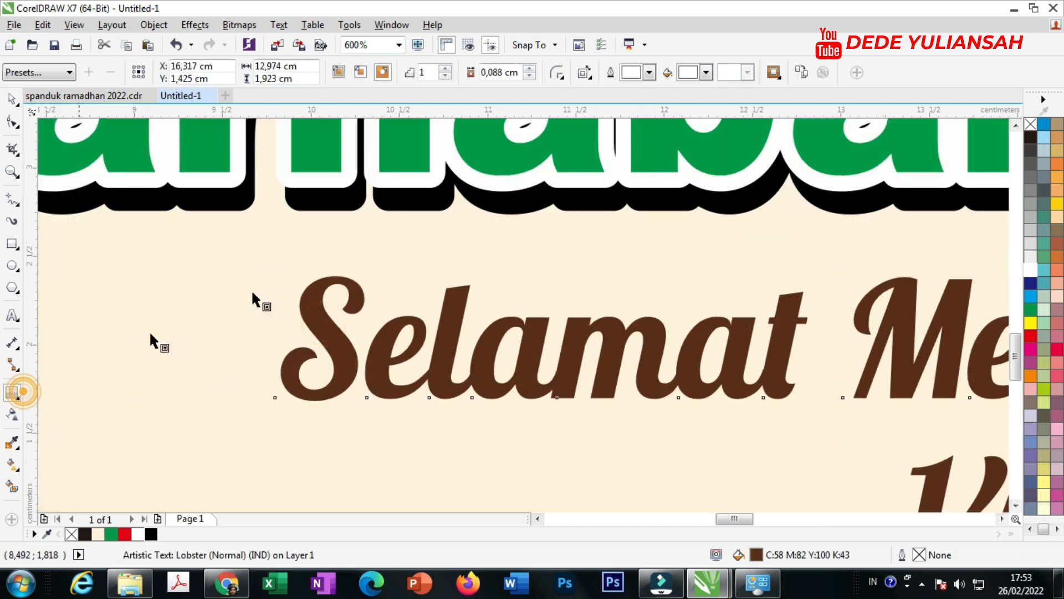
{"action": "left_click", "coordinate": [382, 73]}
{"action": "scroll", "coordinate": [282, 361], "scroll_direction": "up", "scroll_amount": 1}
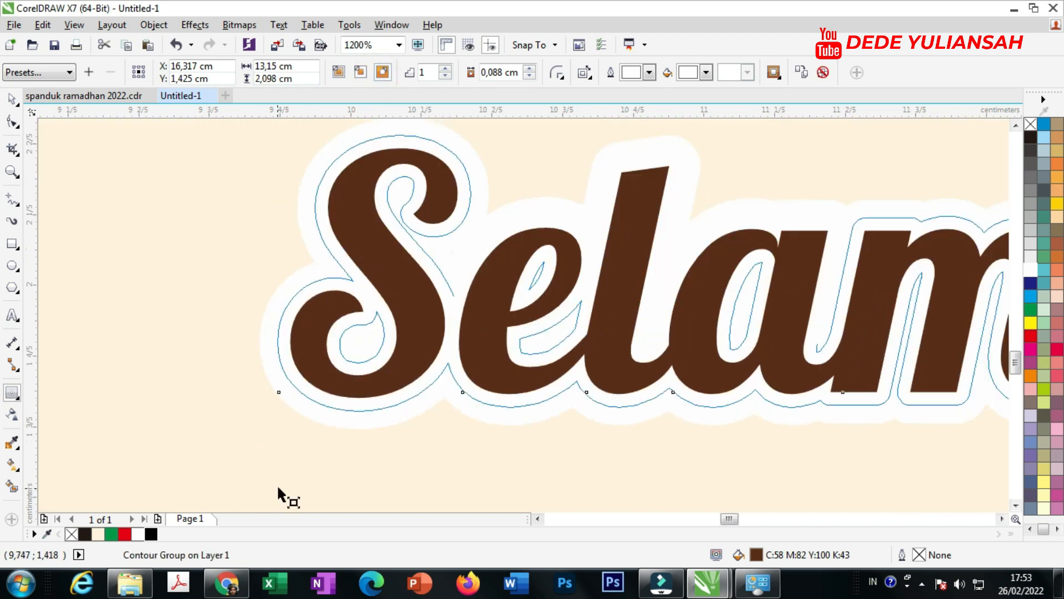
{"action": "left_click_drag", "start_coordinate": [267, 478], "coordinate": [269, 476]}
{"action": "scroll", "coordinate": [427, 345], "scroll_direction": "down", "scroll_amount": 3}
{"action": "scroll", "coordinate": [450, 343], "scroll_direction": "down", "scroll_amount": 1}
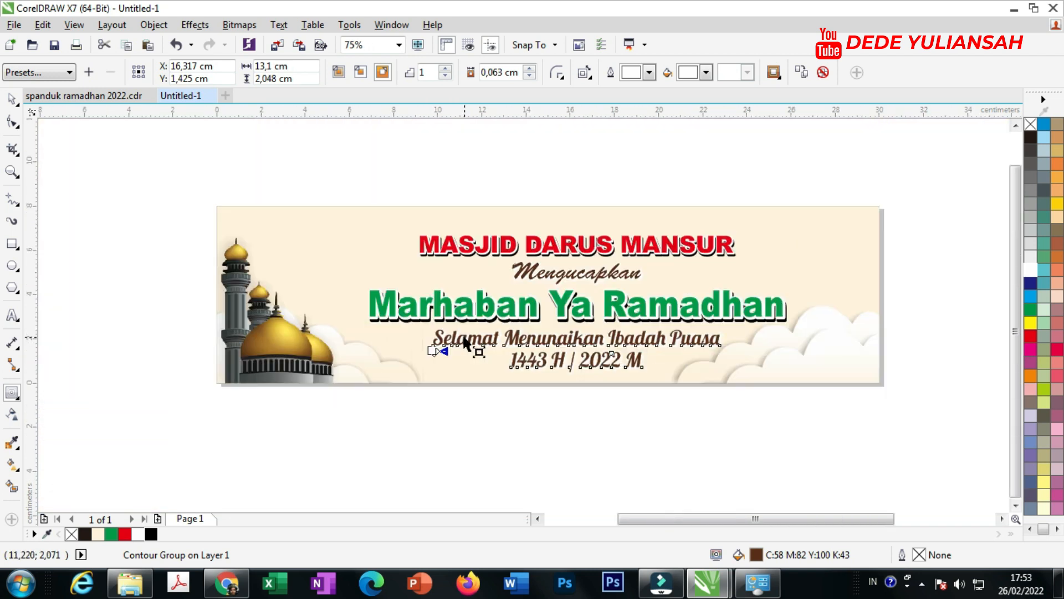
Centre all the headings and greeting lines together horizontally on the banner background.
{"action": "left_click", "coordinate": [16, 97]}
{"action": "left_click_drag", "start_coordinate": [315, 135], "coordinate": [797, 388]}
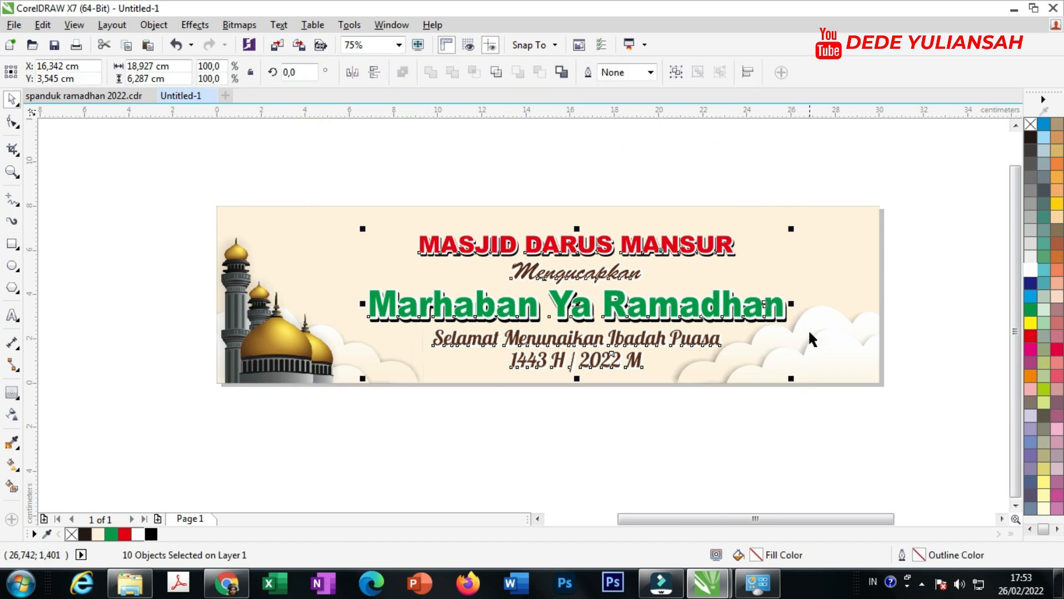
{"action": "left_click", "coordinate": [812, 273], "text": "shift"}
{"action": "key", "text": "c"}
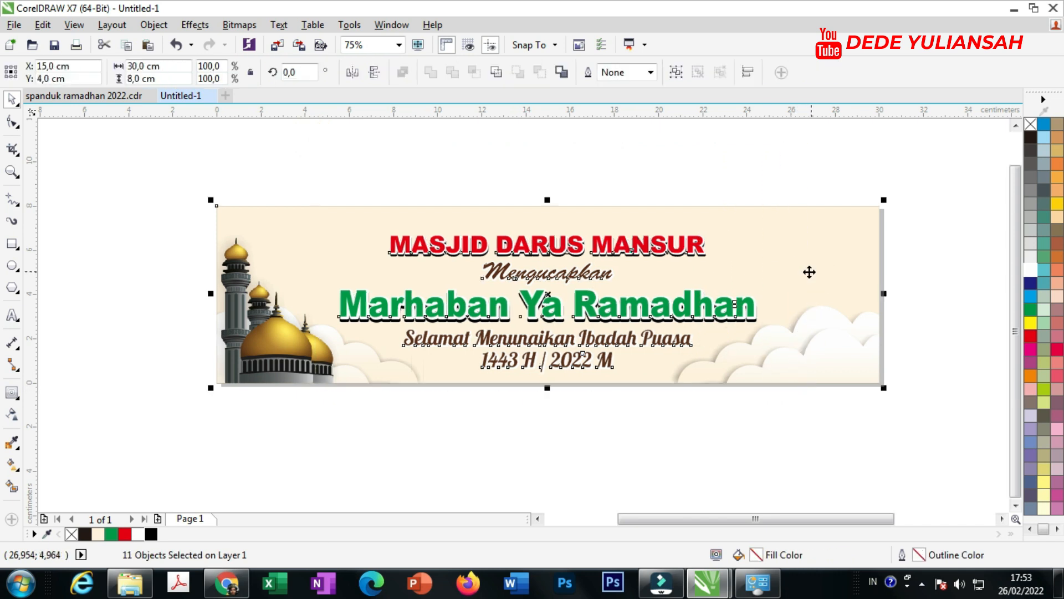
{"action": "left_click", "coordinate": [709, 435]}
Shift all the headings and greeting lines together 0.75 cm to the right.
{"action": "left_click_drag", "start_coordinate": [305, 185], "coordinate": [765, 394]}
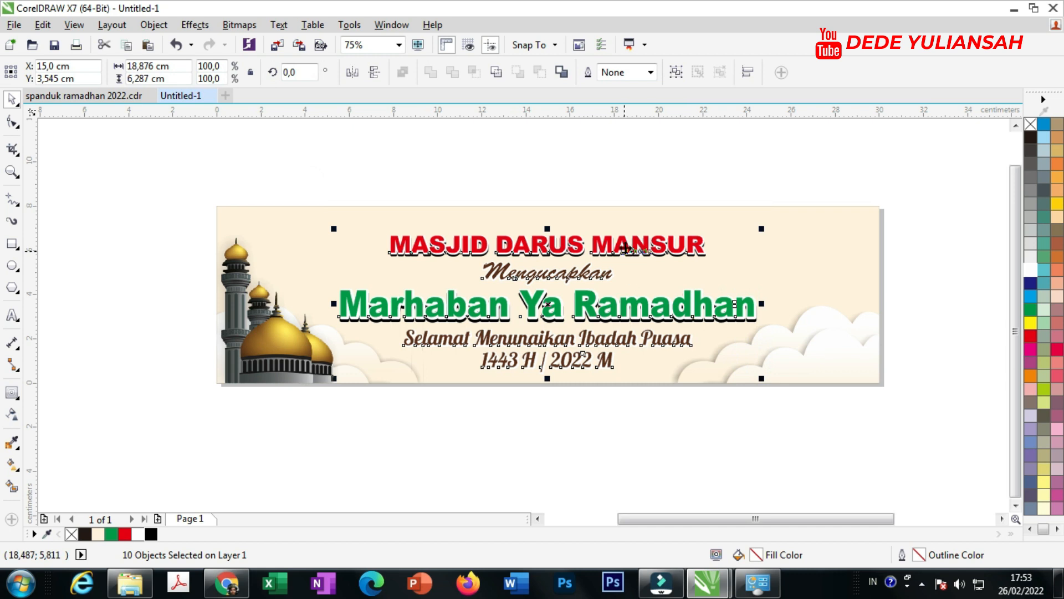
{"action": "scroll", "coordinate": [624, 248], "scroll_direction": "up", "scroll_amount": 2}
{"action": "left_click_drag", "start_coordinate": [624, 243], "coordinate": [657, 236]}
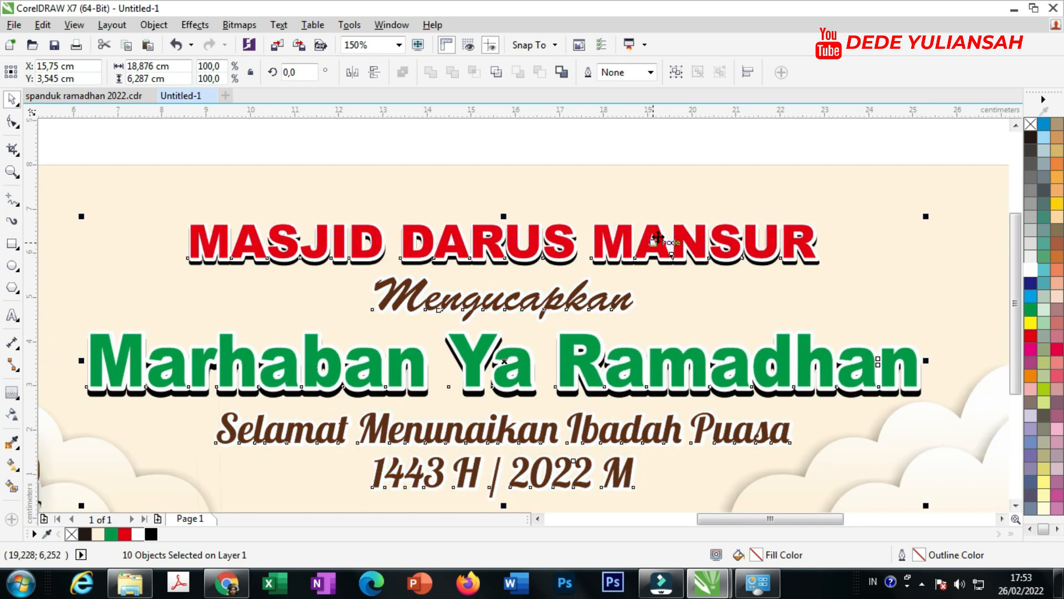
{"action": "scroll", "coordinate": [657, 237], "scroll_direction": "down", "scroll_amount": 2}
{"action": "left_click", "coordinate": [629, 178]}
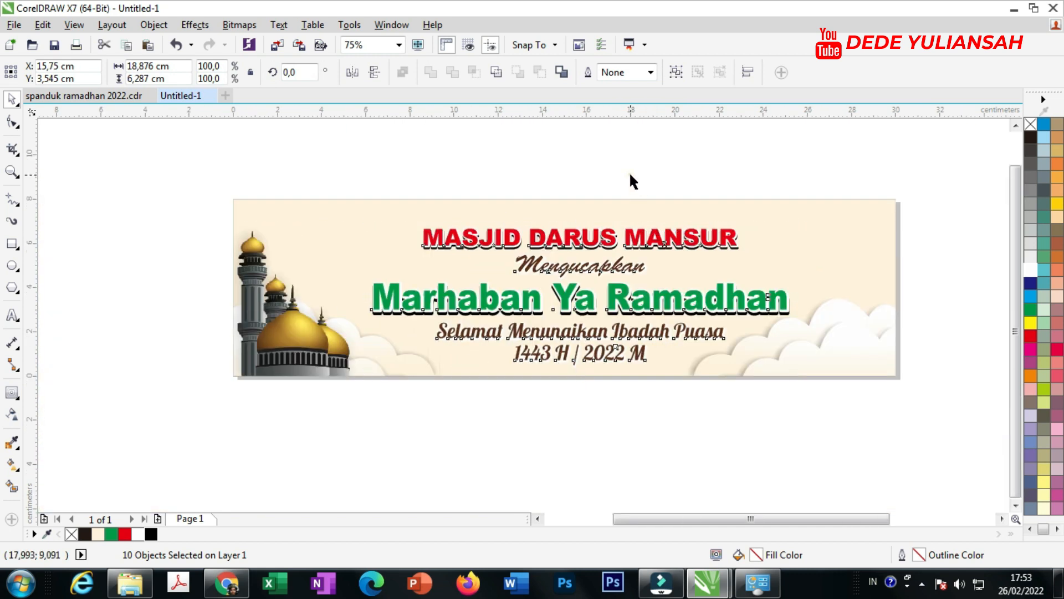
Bring the yellow crescent moon onto the banner, above the mosque domes and left of the red heading.
{"action": "scroll", "coordinate": [720, 250], "scroll_direction": "down", "scroll_amount": 4}
{"action": "scroll", "coordinate": [776, 263], "scroll_direction": "up", "scroll_amount": 4}
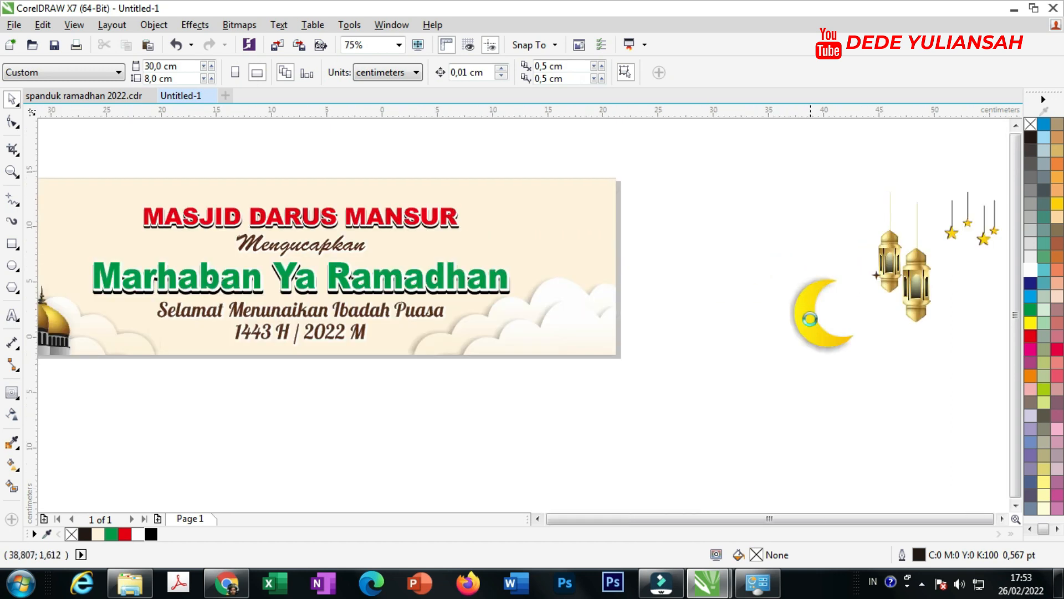
{"action": "scroll", "coordinate": [798, 294], "scroll_direction": "down", "scroll_amount": 2}
{"action": "left_click_drag", "start_coordinate": [809, 315], "coordinate": [429, 296]}
{"action": "scroll", "coordinate": [434, 270], "scroll_direction": "up", "scroll_amount": 2}
{"action": "scroll", "coordinate": [435, 270], "scroll_direction": "up", "scroll_amount": 1}
{"action": "scroll", "coordinate": [449, 299], "scroll_direction": "down", "scroll_amount": 1}
{"action": "left_click", "coordinate": [503, 203]}
Move the pair of gold lanterns to the banner's upper right corner and PowerClip them inside the background rectangle.
{"action": "scroll", "coordinate": [689, 231], "scroll_direction": "down", "scroll_amount": 2}
{"action": "scroll", "coordinate": [937, 282], "scroll_direction": "up", "scroll_amount": 2}
{"action": "left_click", "coordinate": [908, 304]}
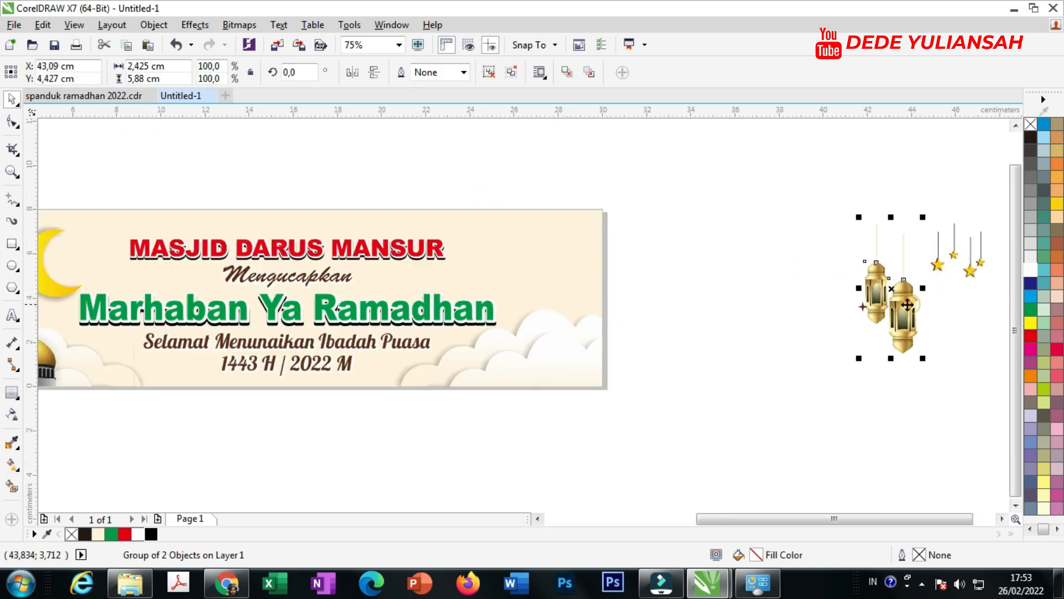
{"action": "left_click_drag", "start_coordinate": [907, 305], "coordinate": [588, 285]}
{"action": "scroll", "coordinate": [566, 254], "scroll_direction": "up", "scroll_amount": 1}
{"action": "scroll", "coordinate": [573, 281], "scroll_direction": "down", "scroll_amount": 2}
{"action": "scroll", "coordinate": [570, 289], "scroll_direction": "up", "scroll_amount": 1}
{"action": "scroll", "coordinate": [575, 289], "scroll_direction": "down", "scroll_amount": 1}
{"action": "scroll", "coordinate": [567, 280], "scroll_direction": "up", "scroll_amount": 2}
{"action": "right_click", "coordinate": [588, 286]}
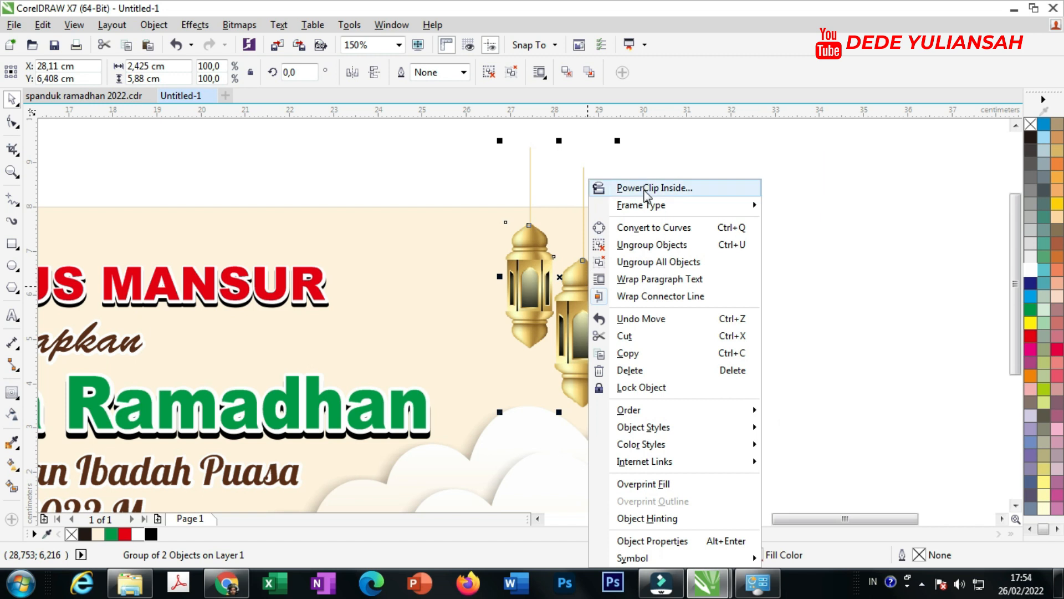
{"action": "left_click", "coordinate": [615, 186]}
{"action": "left_click", "coordinate": [449, 247]}
{"action": "scroll", "coordinate": [727, 291], "scroll_direction": "down", "scroll_amount": 2}
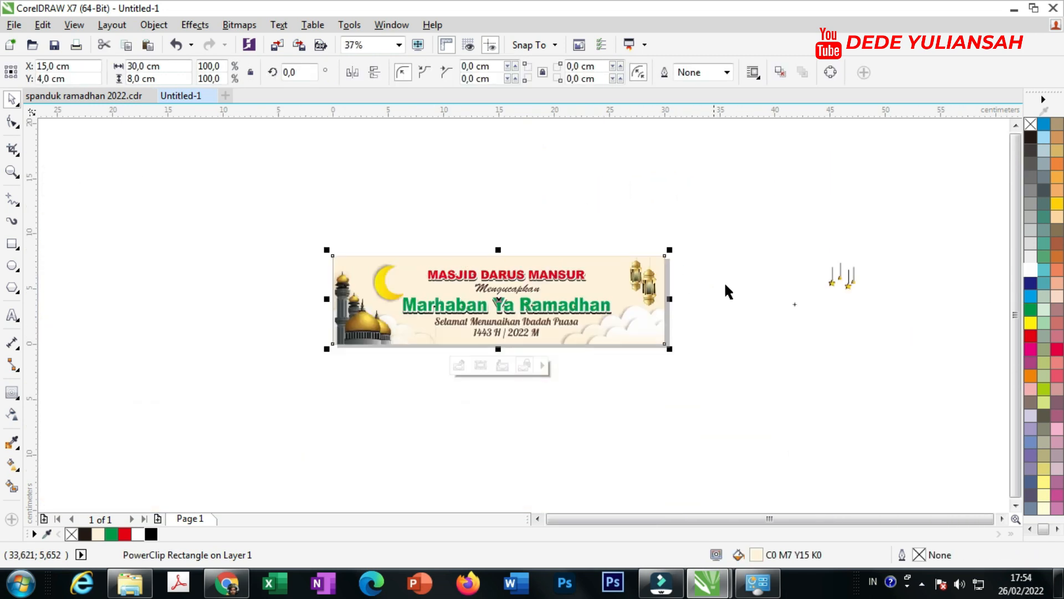
Hang the yellow stars at the banner's upper left above the mosque and PowerClip them inside the background rectangle.
{"action": "left_click_drag", "start_coordinate": [843, 281], "coordinate": [116, 280]}
{"action": "scroll", "coordinate": [605, 272], "scroll_direction": "up", "scroll_amount": 5}
{"action": "scroll", "coordinate": [616, 274], "scroll_direction": "down", "scroll_amount": 1}
{"action": "scroll", "coordinate": [620, 276], "scroll_direction": "down", "scroll_amount": 1}
{"action": "scroll", "coordinate": [116, 280], "scroll_direction": "up", "scroll_amount": 2}
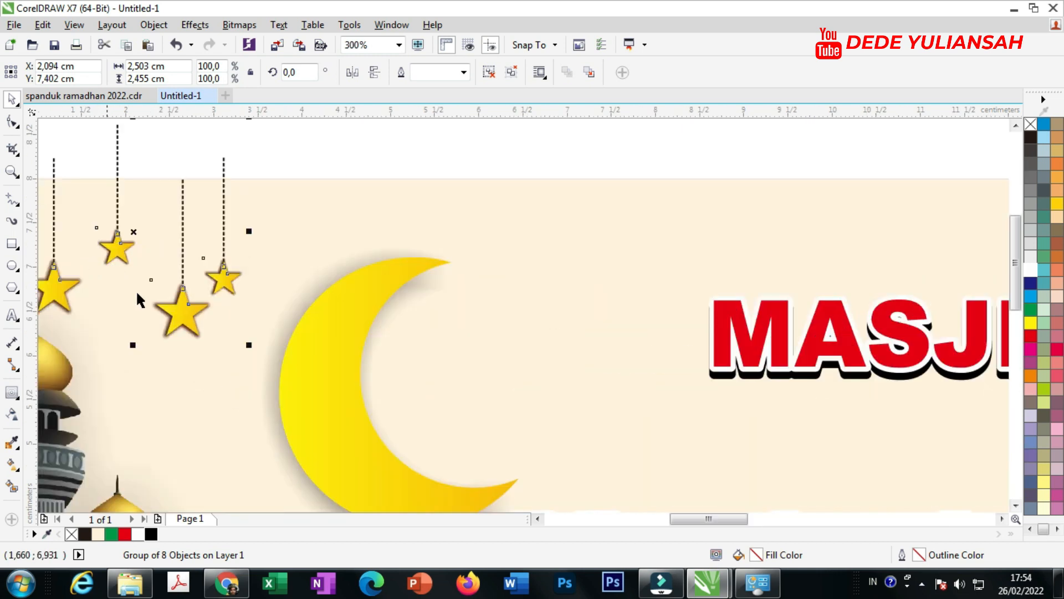
{"action": "right_click", "coordinate": [176, 306]}
{"action": "left_click", "coordinate": [236, 187]}
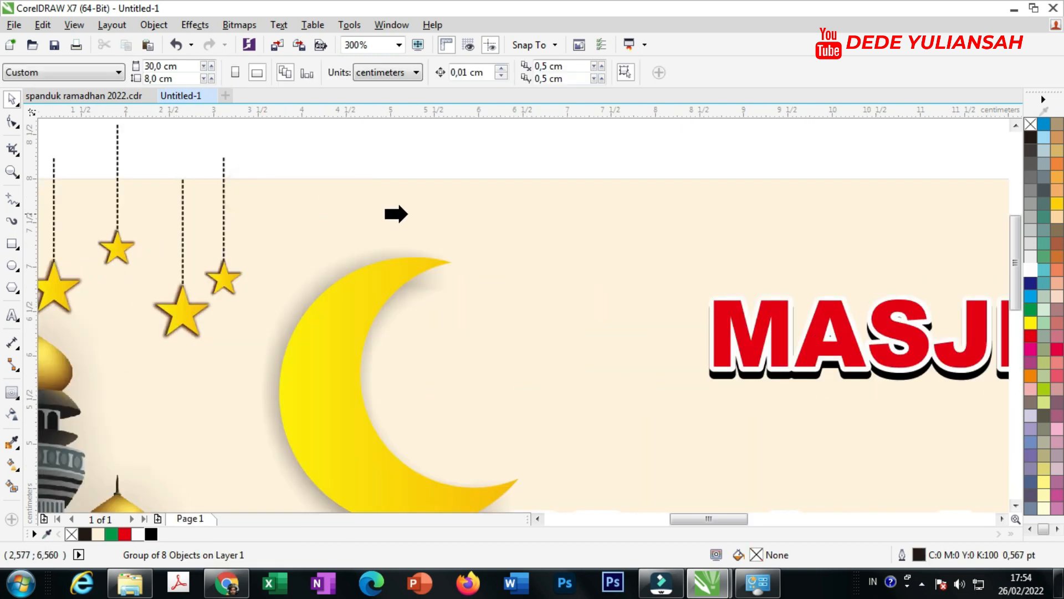
{"action": "left_click", "coordinate": [407, 214]}
PowerClip the second set of hanging stars, left of the lanterns, inside the background rectangle.
{"action": "scroll", "coordinate": [271, 235], "scroll_direction": "down", "scroll_amount": 3}
{"action": "scroll", "coordinate": [412, 253], "scroll_direction": "up", "scroll_amount": 3}
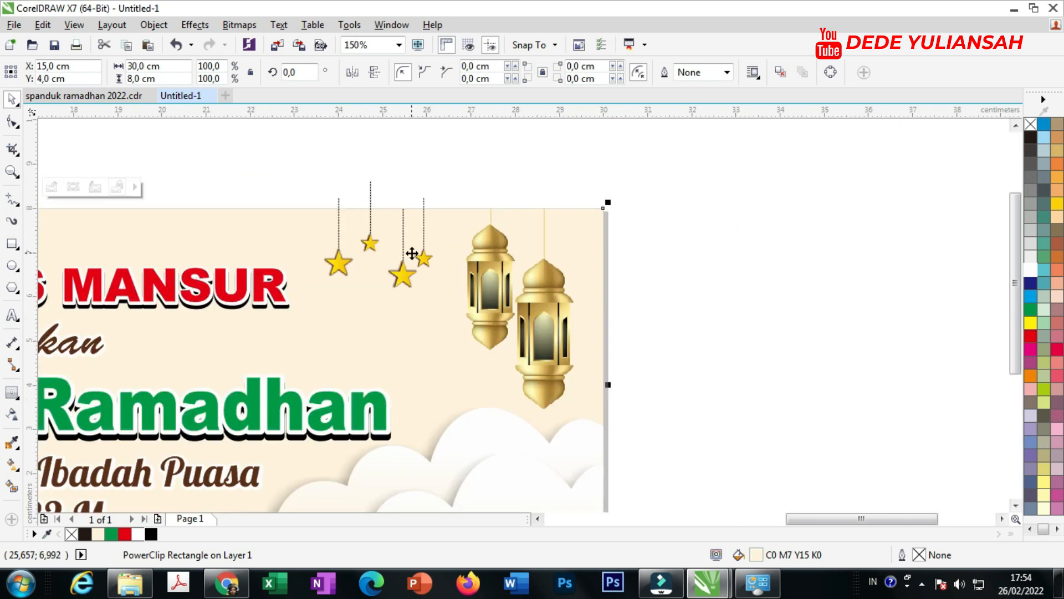
{"action": "left_click", "coordinate": [401, 271], "text": "ctrl"}
{"action": "right_click", "coordinate": [407, 176]}
{"action": "left_click", "coordinate": [443, 188]}
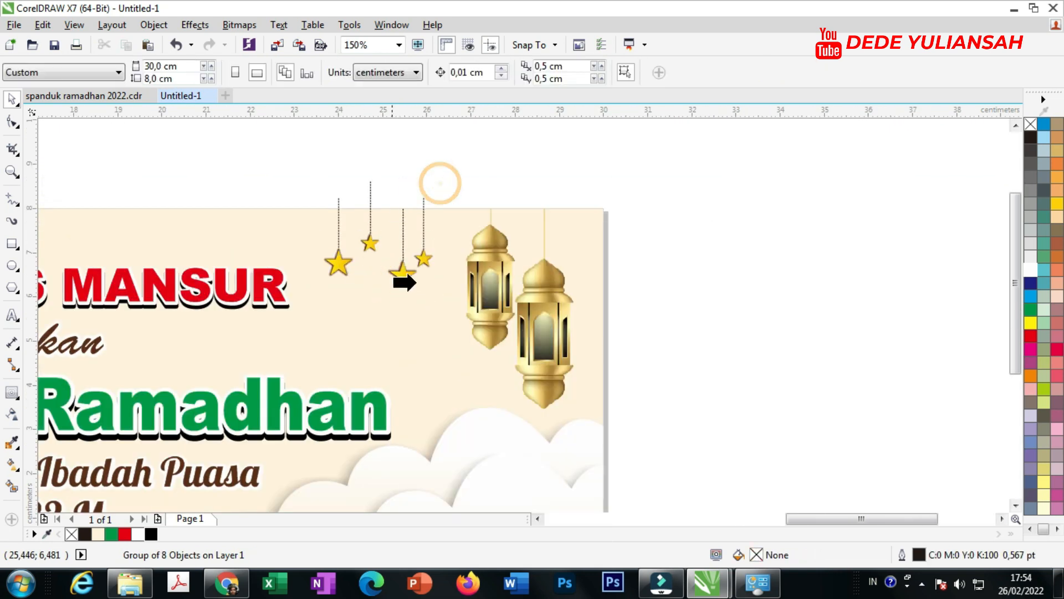
{"action": "left_click", "coordinate": [404, 309]}
Place the brown four-pointed star above the crescent moon and a smaller copy about 0.25 cm wide inside its curve.
{"action": "scroll", "coordinate": [700, 250], "scroll_direction": "down", "scroll_amount": 3}
{"action": "left_click_drag", "start_coordinate": [774, 271], "coordinate": [571, 279]}
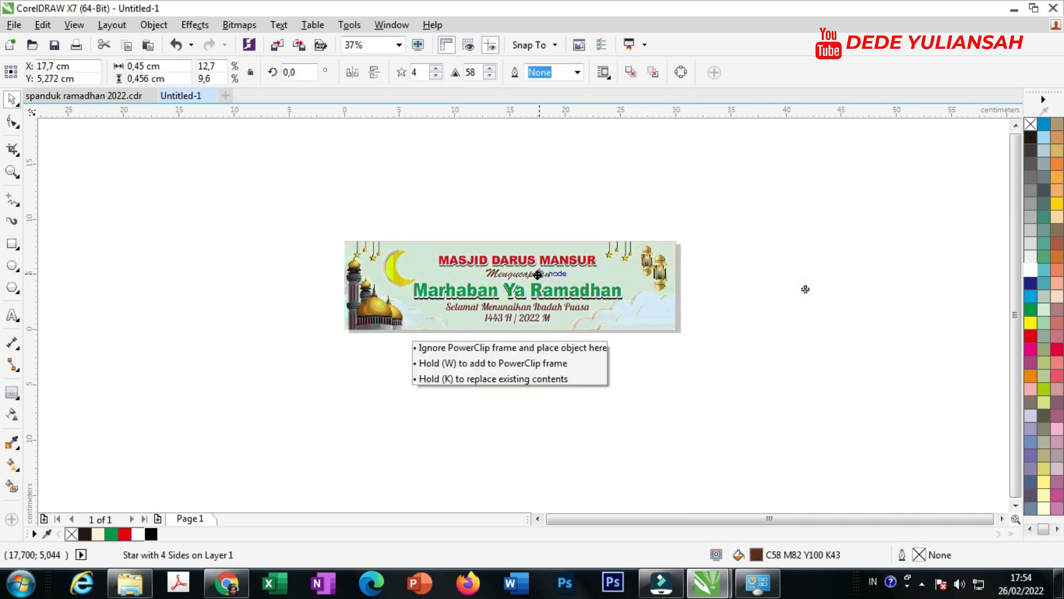
{"action": "left_click_drag", "start_coordinate": [438, 258], "coordinate": [438, 253]}
{"action": "scroll", "coordinate": [429, 252], "scroll_direction": "up", "scroll_amount": 4}
{"action": "left_click_drag", "start_coordinate": [438, 252], "coordinate": [394, 305]}
{"action": "scroll", "coordinate": [407, 314], "scroll_direction": "up", "scroll_amount": 2}
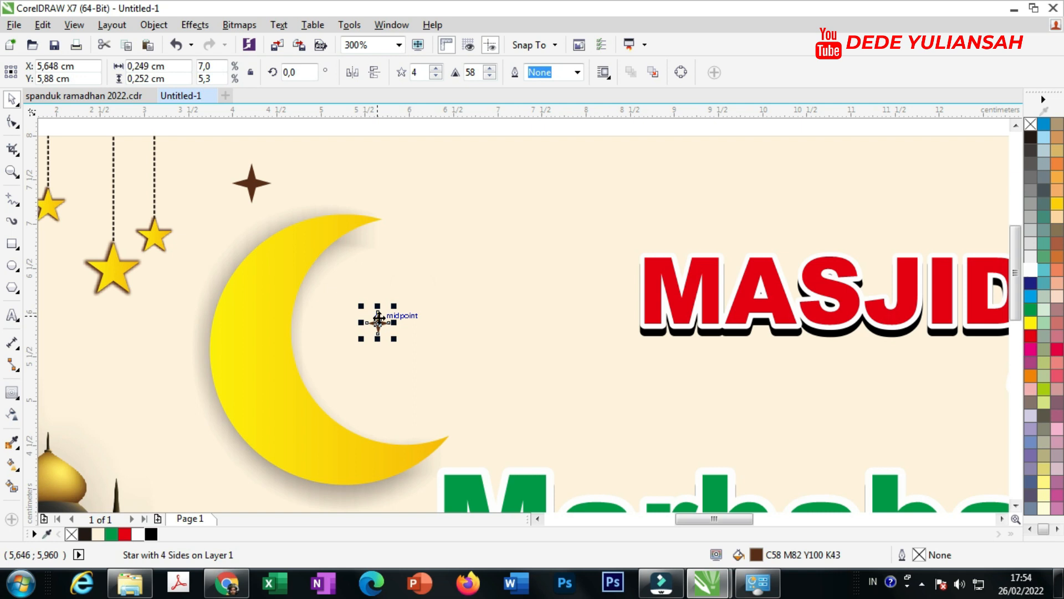
Place further copies of the brown four-pointed star left of the crescent and on both sides of the lanterns.
{"action": "left_click_drag", "start_coordinate": [252, 184], "coordinate": [715, 364]}
{"action": "scroll", "coordinate": [125, 376], "scroll_direction": "down", "scroll_amount": 2}
{"action": "left_click_drag", "start_coordinate": [826, 300], "coordinate": [849, 276]}
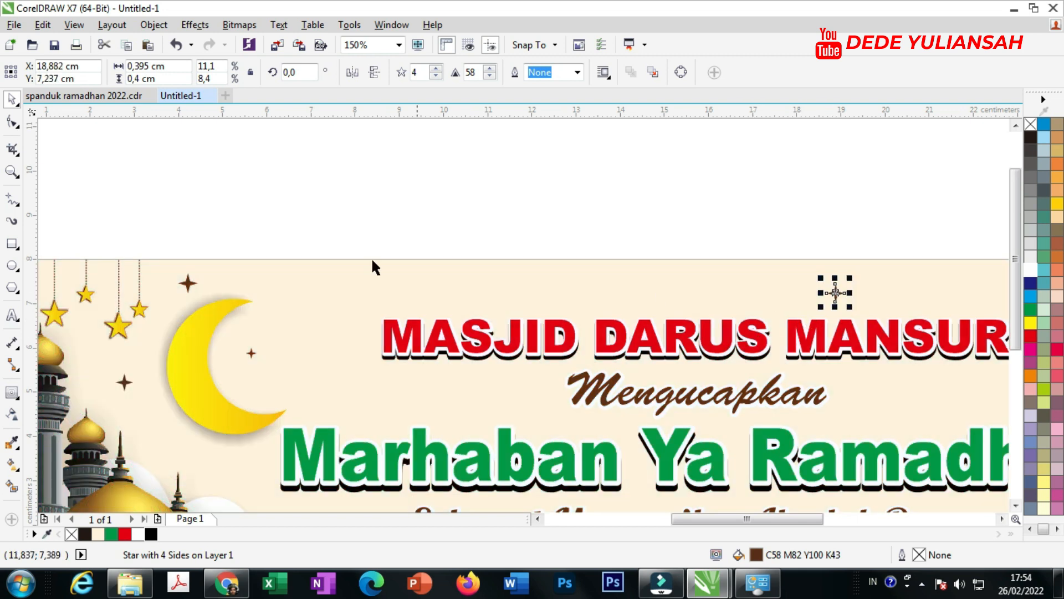
{"action": "scroll", "coordinate": [360, 247], "scroll_direction": "down", "scroll_amount": 4}
{"action": "scroll", "coordinate": [487, 261], "scroll_direction": "up", "scroll_amount": 4}
{"action": "left_click_drag", "start_coordinate": [398, 281], "coordinate": [703, 382]}
{"action": "left_click", "coordinate": [634, 190]}
Fit the whole banner in view and examine the completed layout of text, mosque, moon, stars and lanterns.
{"action": "scroll", "coordinate": [703, 190], "scroll_direction": "down", "scroll_amount": 2}
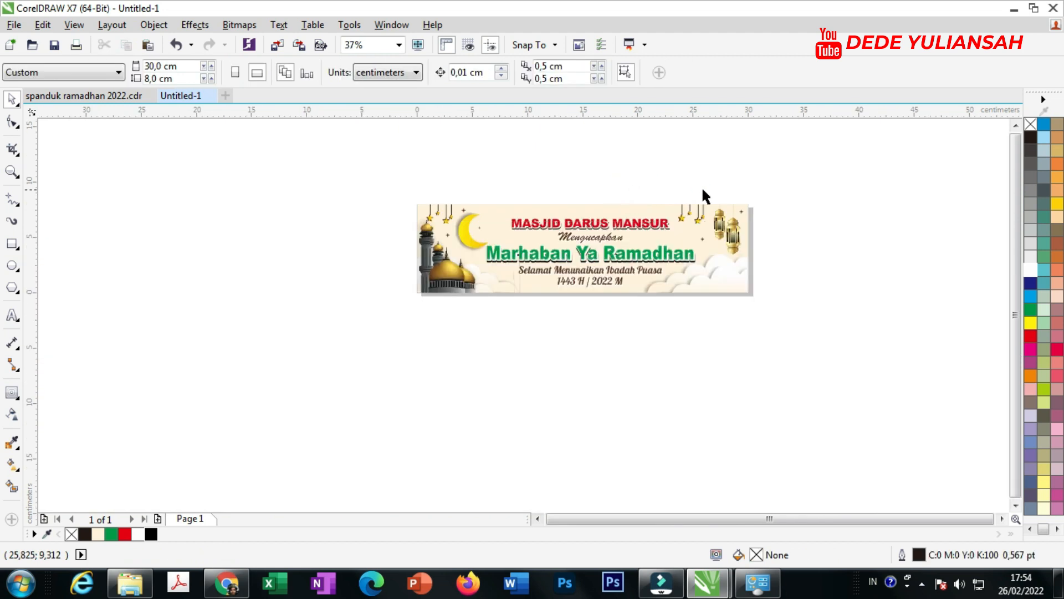
{"action": "scroll", "coordinate": [576, 225], "scroll_direction": "up", "scroll_amount": 1}
{"action": "left_click", "coordinate": [11, 172]}
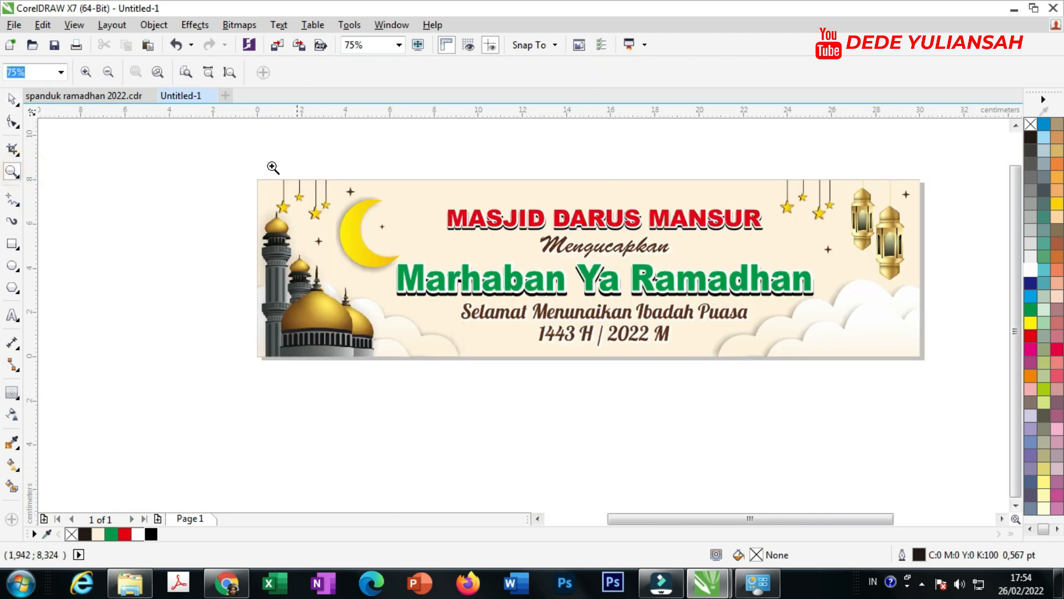
{"action": "left_click_drag", "start_coordinate": [247, 161], "coordinate": [938, 356]}
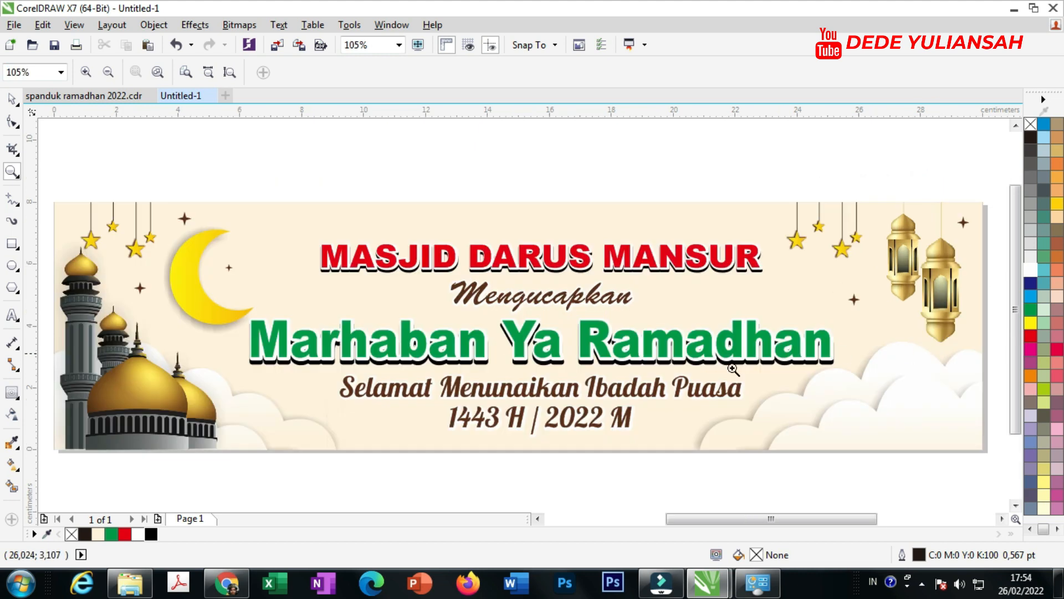
{"action": "left_click", "coordinate": [333, 356]}
{"action": "right_click", "coordinate": [332, 357]}
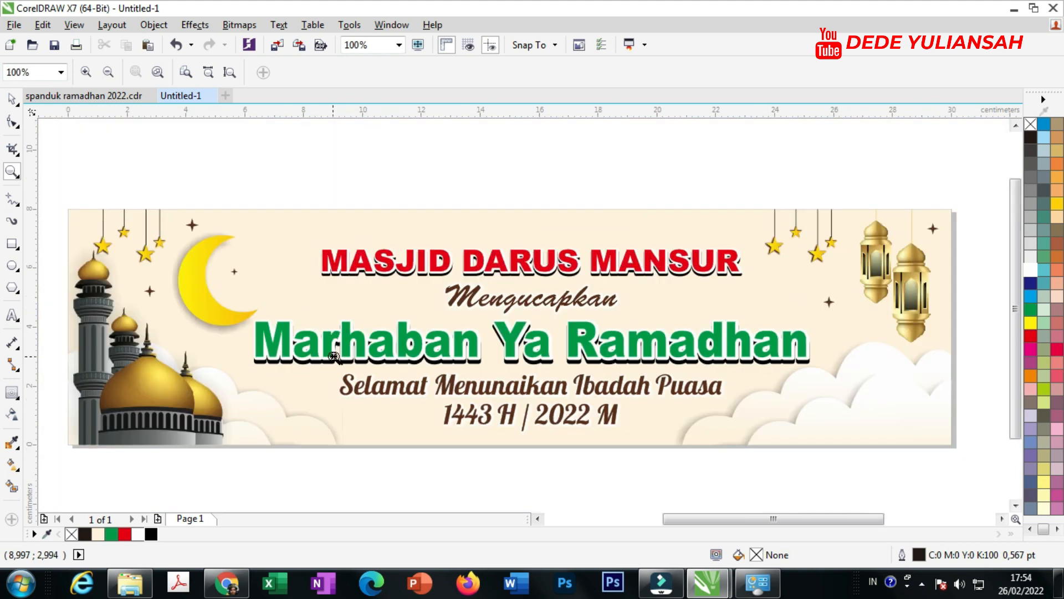
{"action": "left_click", "coordinate": [588, 347]}
{"action": "right_click", "coordinate": [587, 348]}
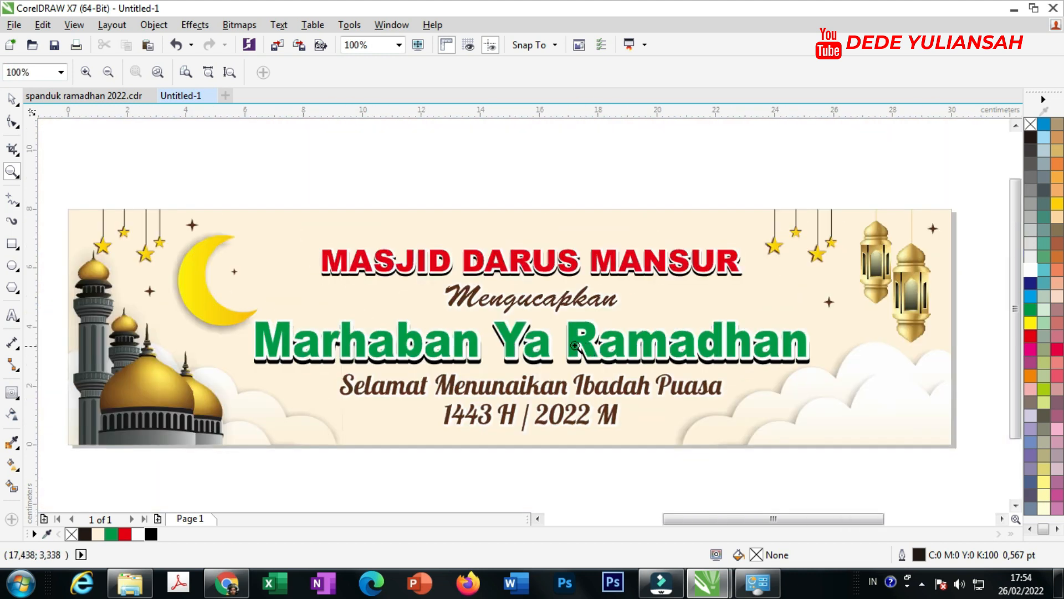
{"action": "right_click", "coordinate": [576, 345]}
{"action": "left_click_drag", "start_coordinate": [300, 265], "coordinate": [791, 412]}
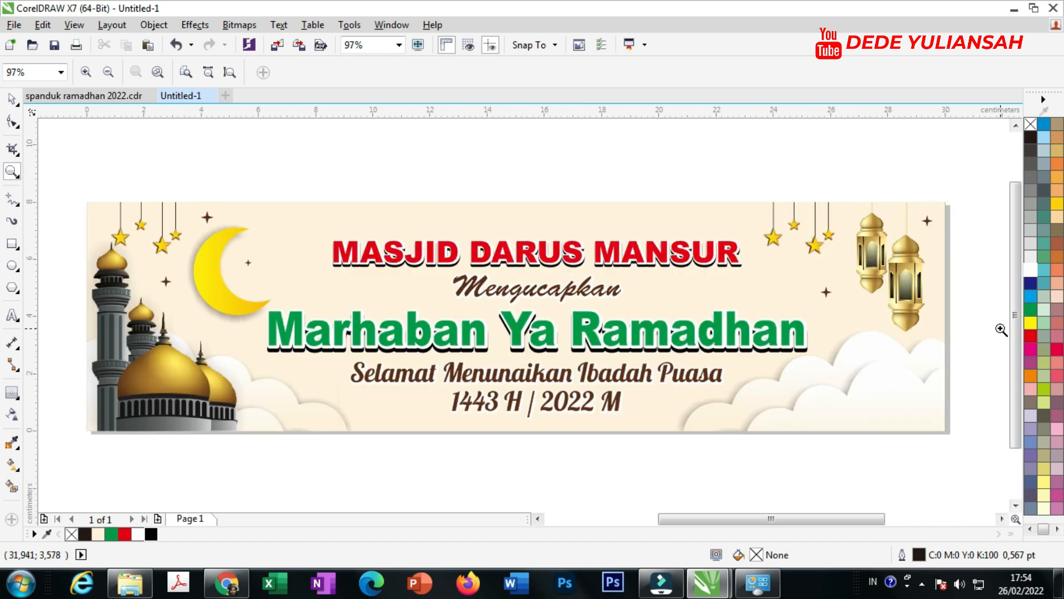